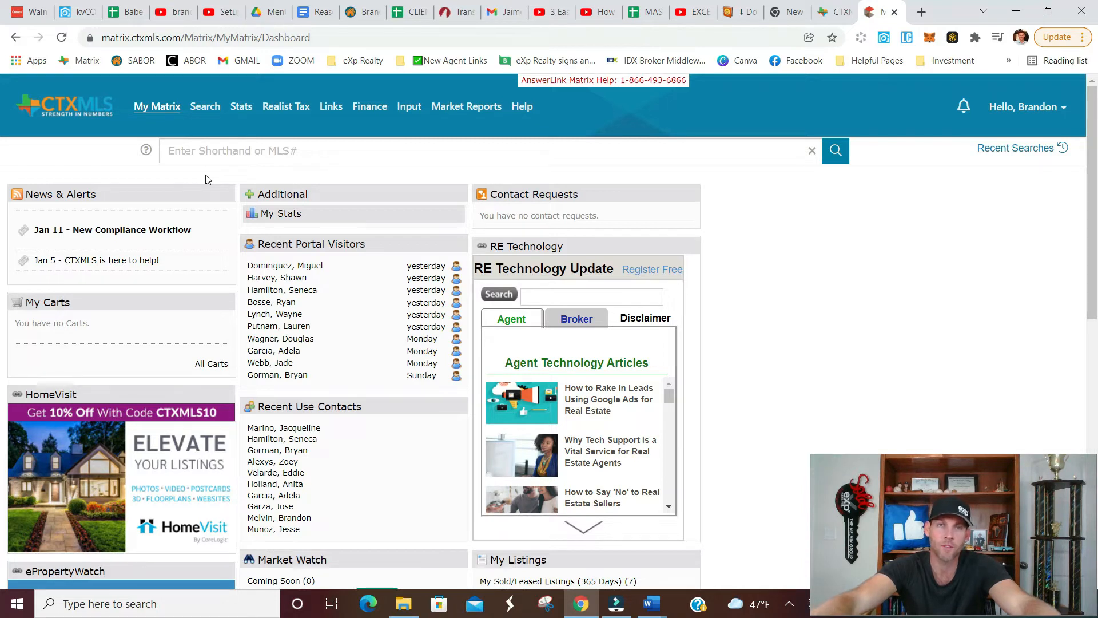
Start a quick residential search limited to Active status, excluding Pending Take Backups, with a price of 1000+ in thousands.
{"action": "mouse_move", "coordinate": [207, 109]}
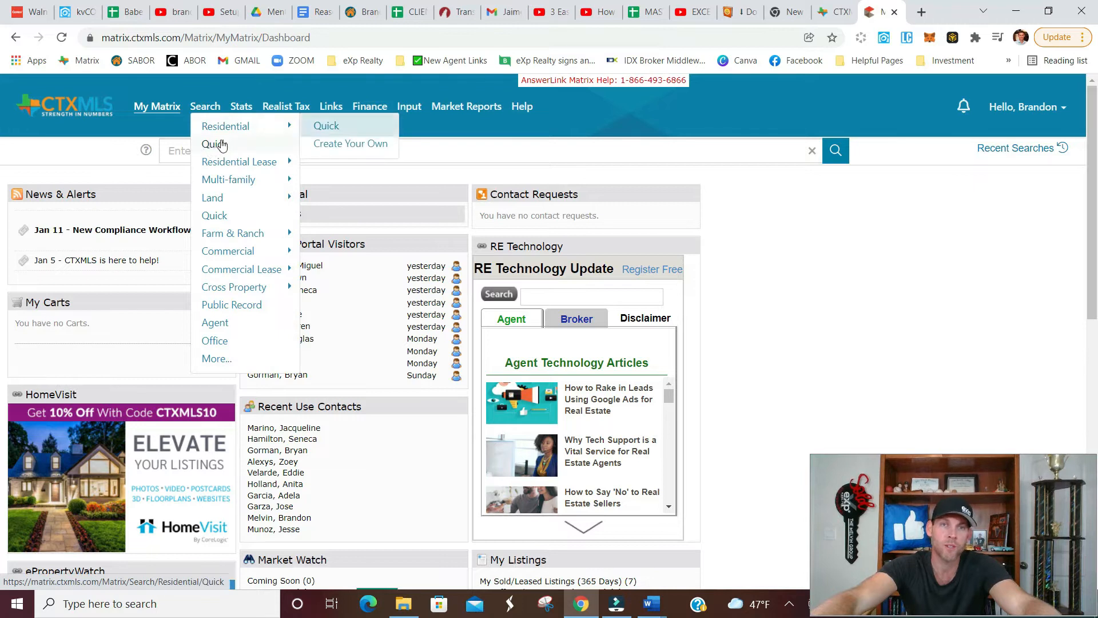
{"action": "left_click", "coordinate": [214, 144]}
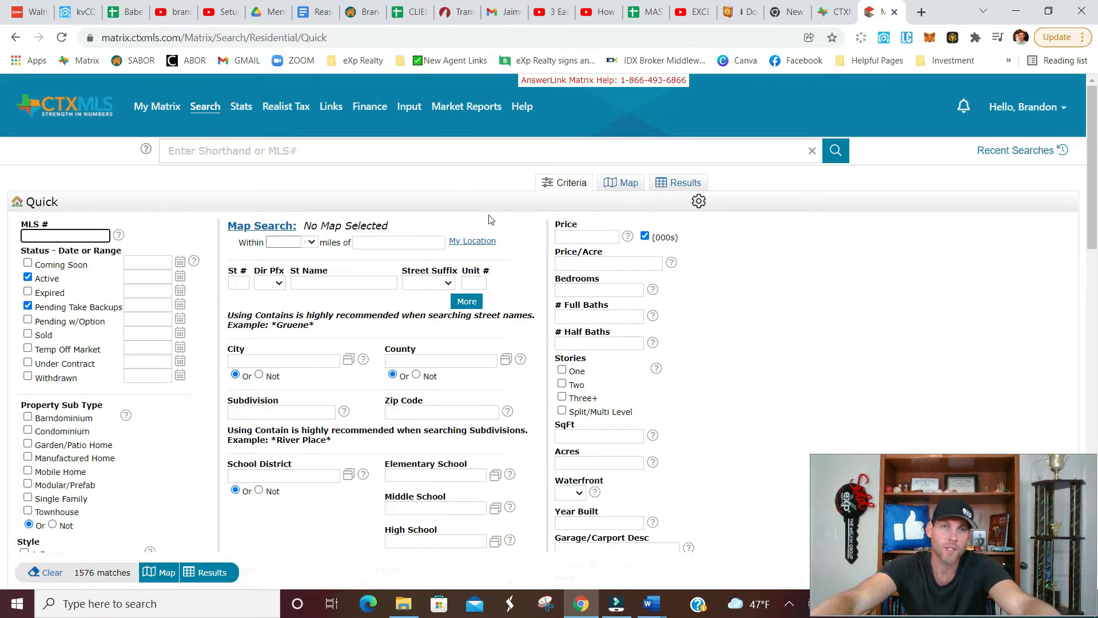
{"action": "left_click", "coordinate": [28, 307]}
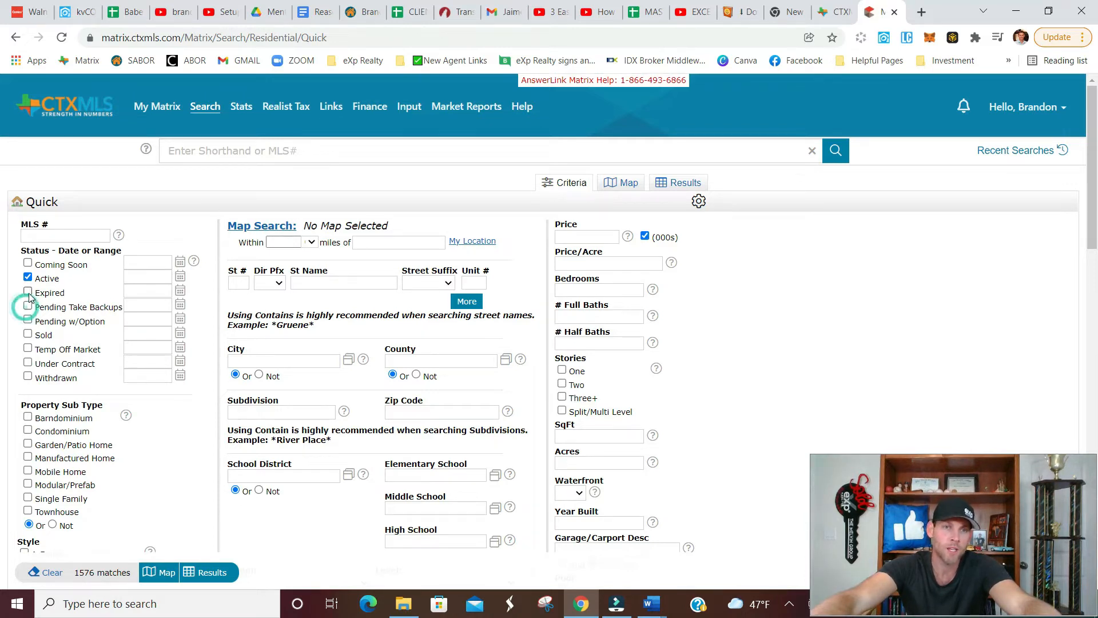
{"action": "left_click", "coordinate": [607, 237]}
{"action": "type", "text": "1000+"}
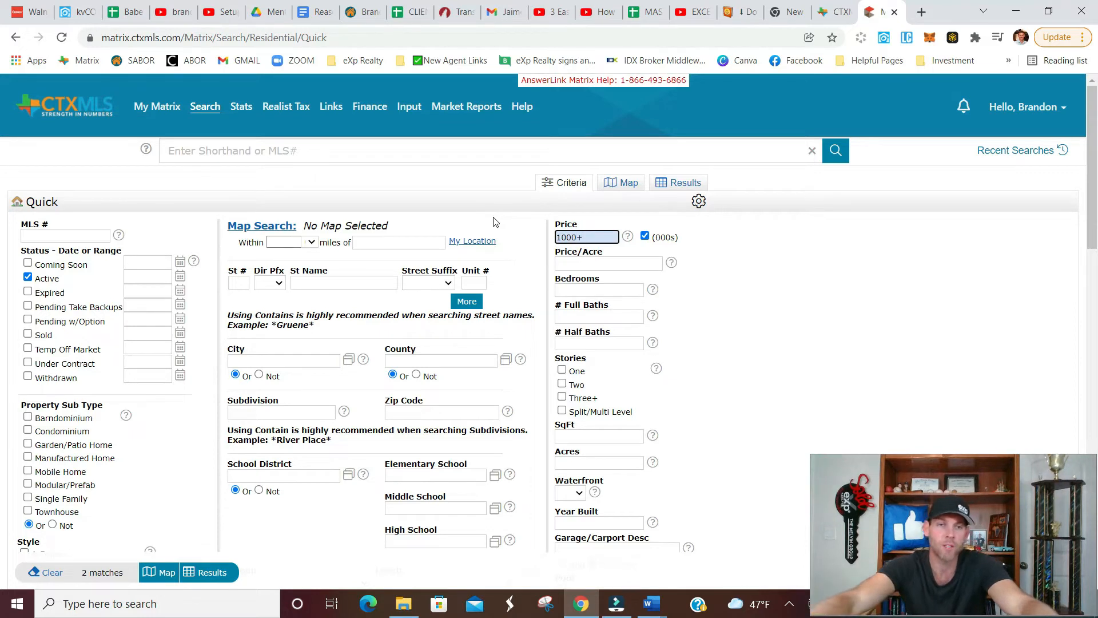
{"action": "left_click", "coordinate": [518, 226]}
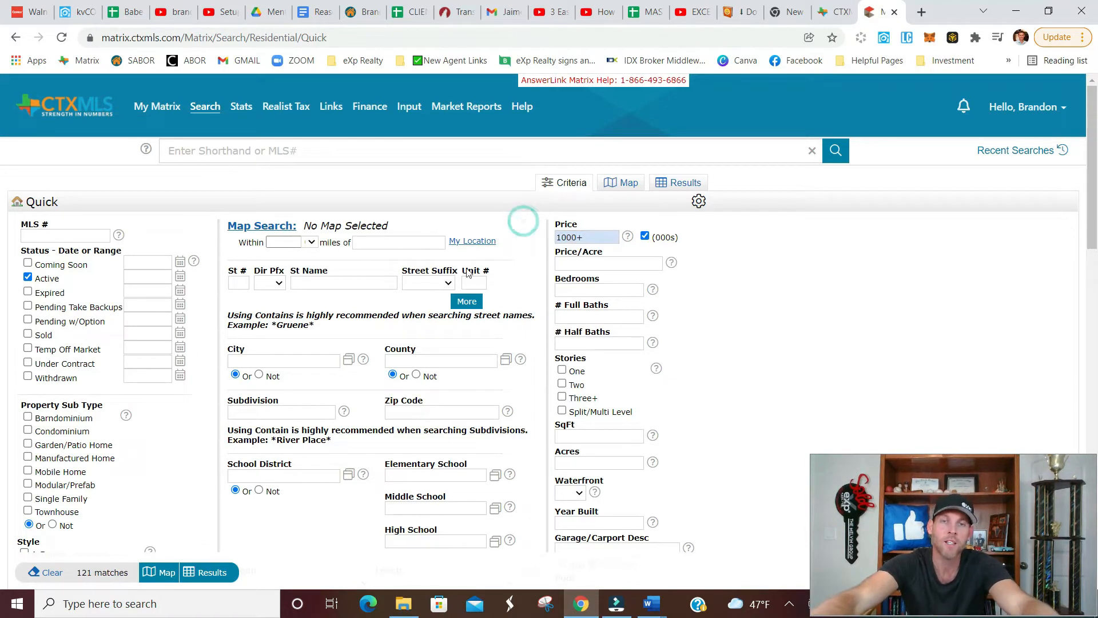
Restrict the search to the city of New Braunfels and show the matching listings.
{"action": "left_click", "coordinate": [330, 366]}
{"action": "type", "text": "NEW"}
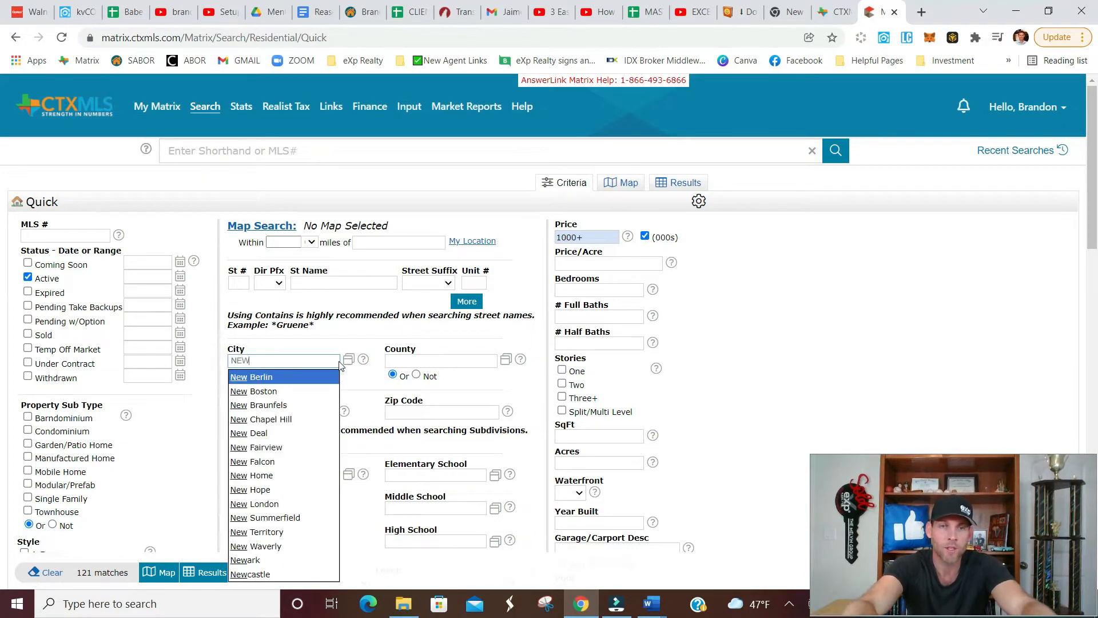
{"action": "type", "text": " B"}
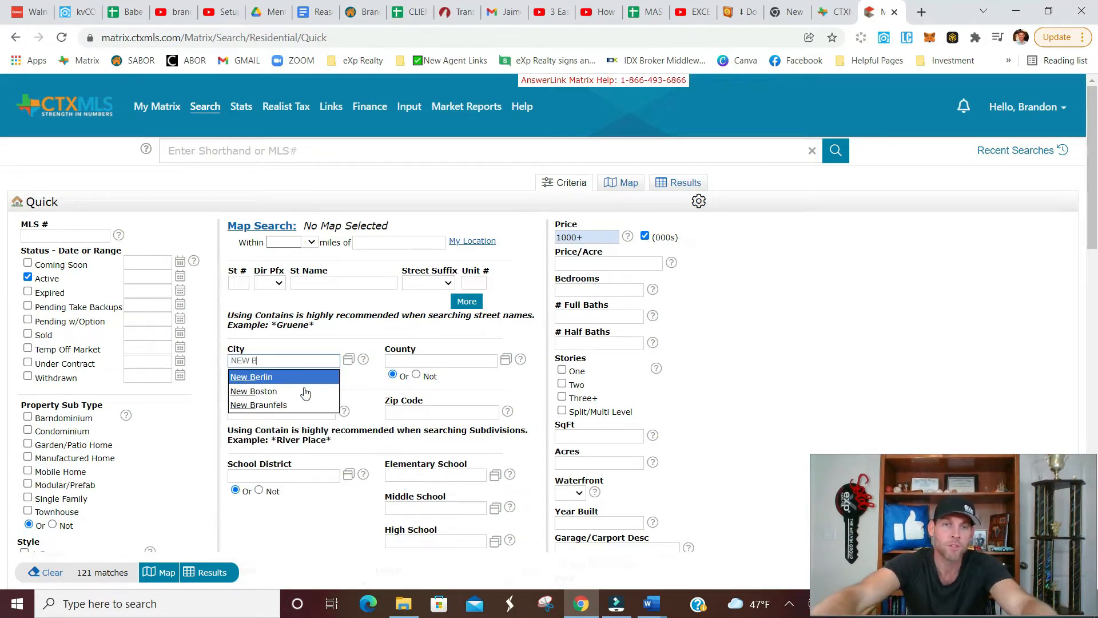
{"action": "left_click", "coordinate": [295, 406]}
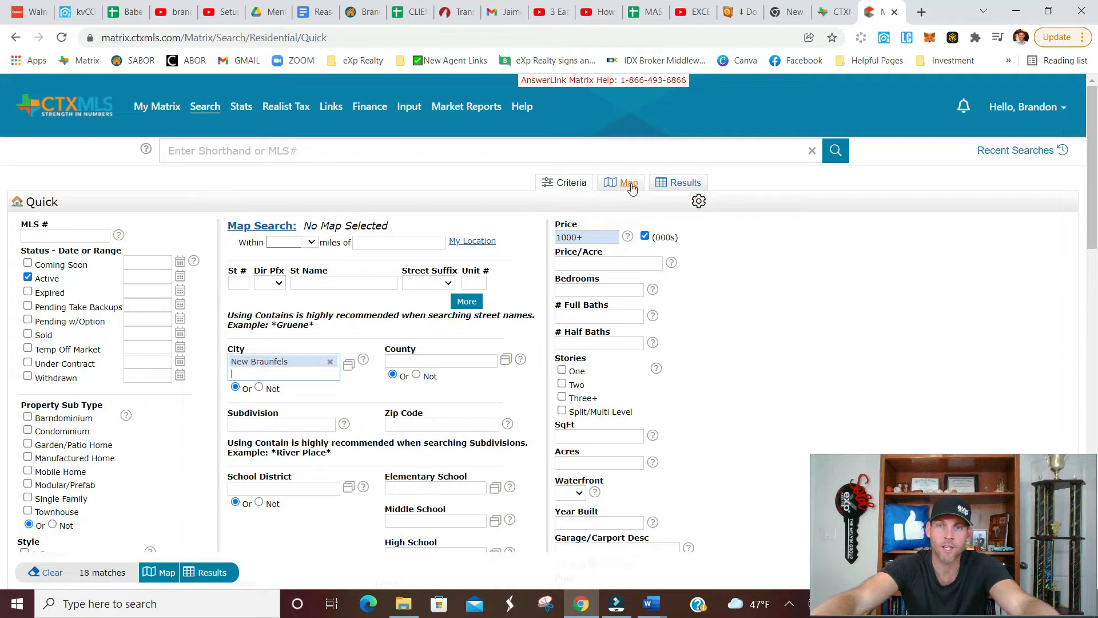
{"action": "left_click", "coordinate": [684, 183]}
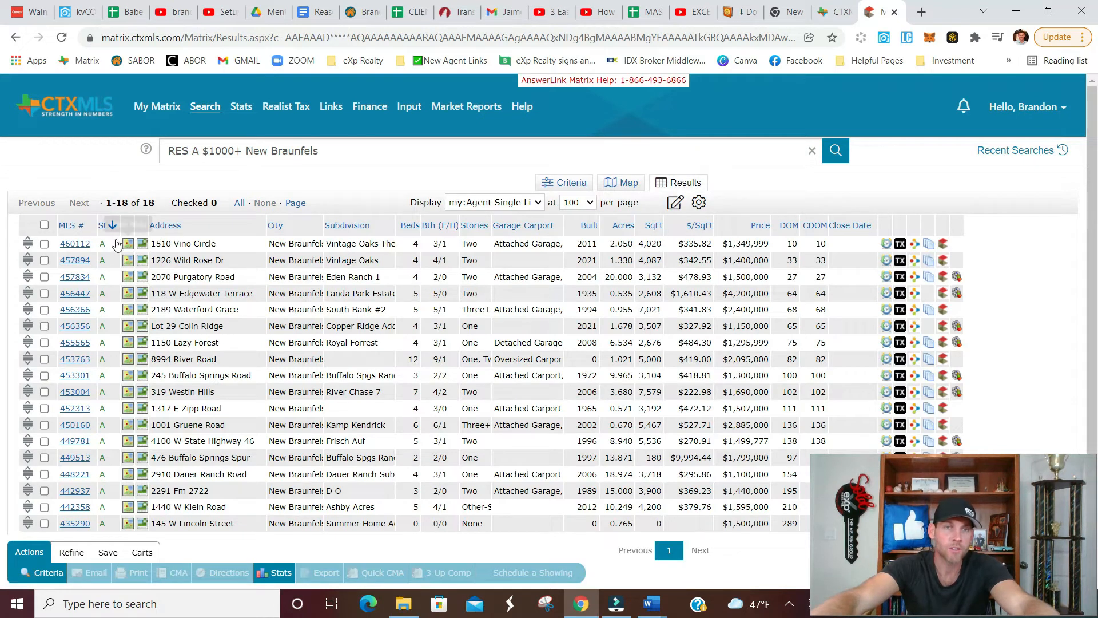
Open the first listing in the results, MLS 460112, and look through its photos and property details.
{"action": "left_click", "coordinate": [75, 244]}
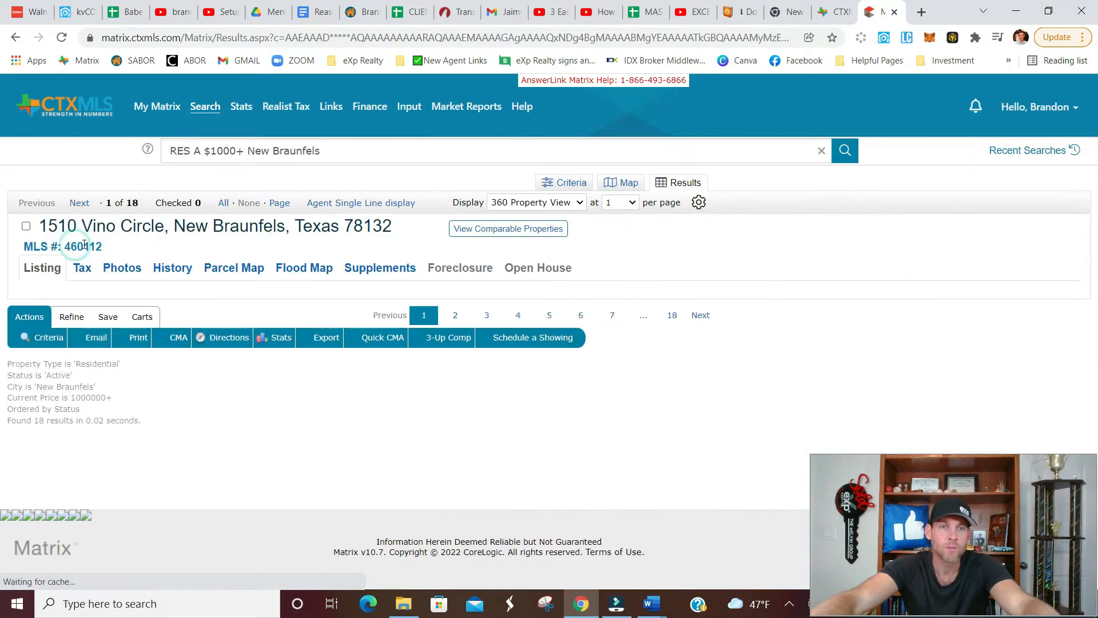
{"action": "scroll", "coordinate": [232, 383], "scroll_direction": "down", "scroll_amount": 1}
{"action": "left_click", "coordinate": [232, 382]}
{"action": "left_click", "coordinate": [231, 381]}
{"action": "left_click", "coordinate": [232, 382]}
{"action": "left_click", "coordinate": [232, 382]}
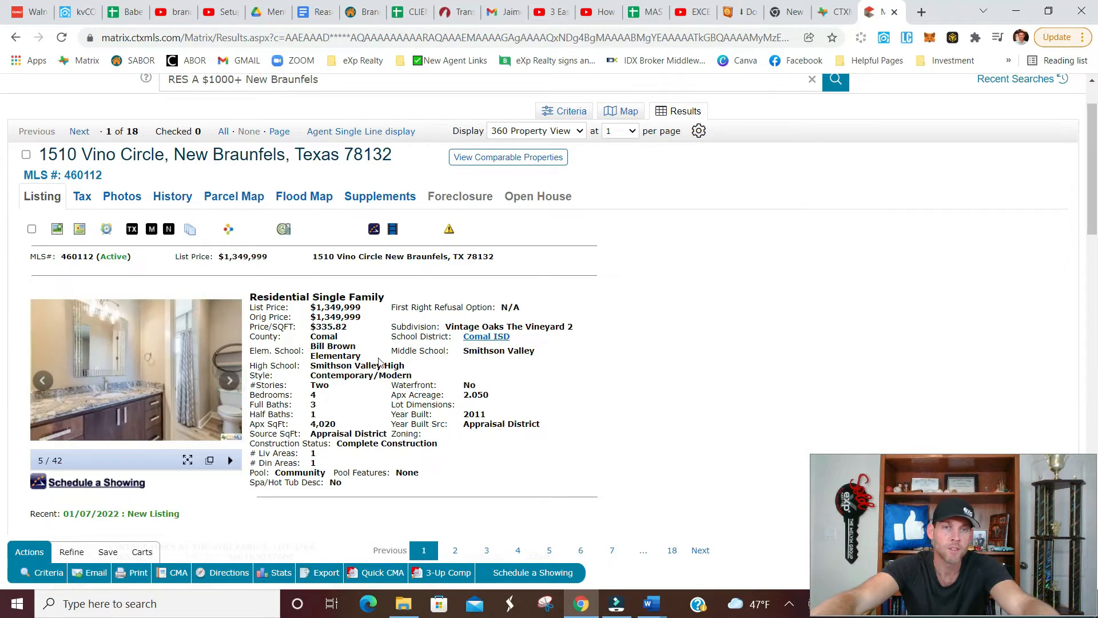
{"action": "scroll", "coordinate": [381, 360], "scroll_direction": "down", "scroll_amount": 2}
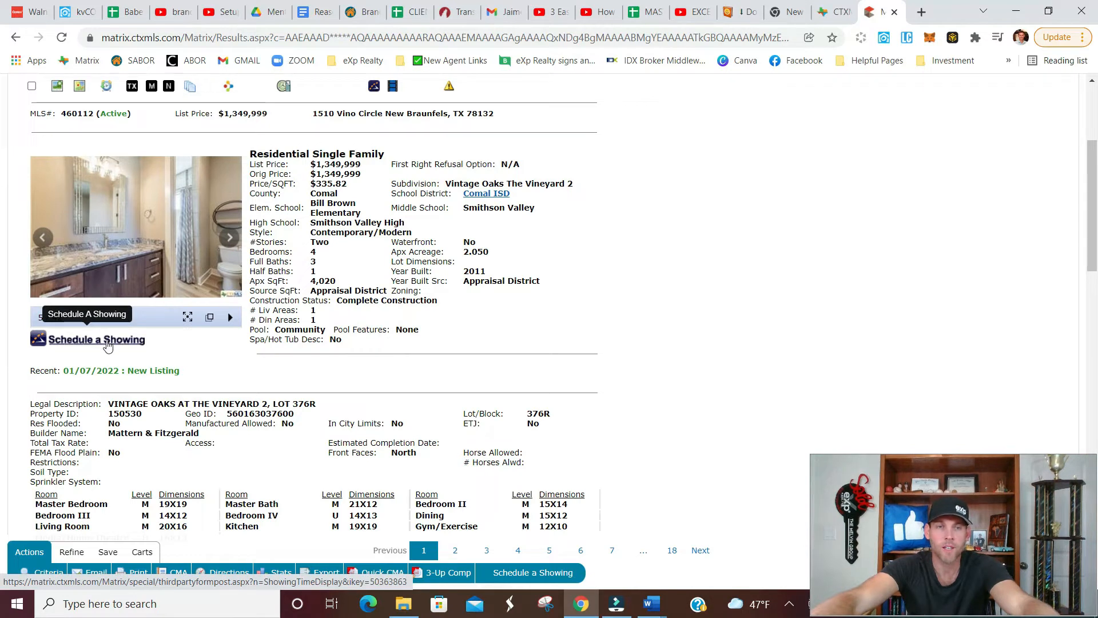
Begin scheduling a showing for the listing and add the property to ShowingCart.
{"action": "left_click", "coordinate": [107, 345]}
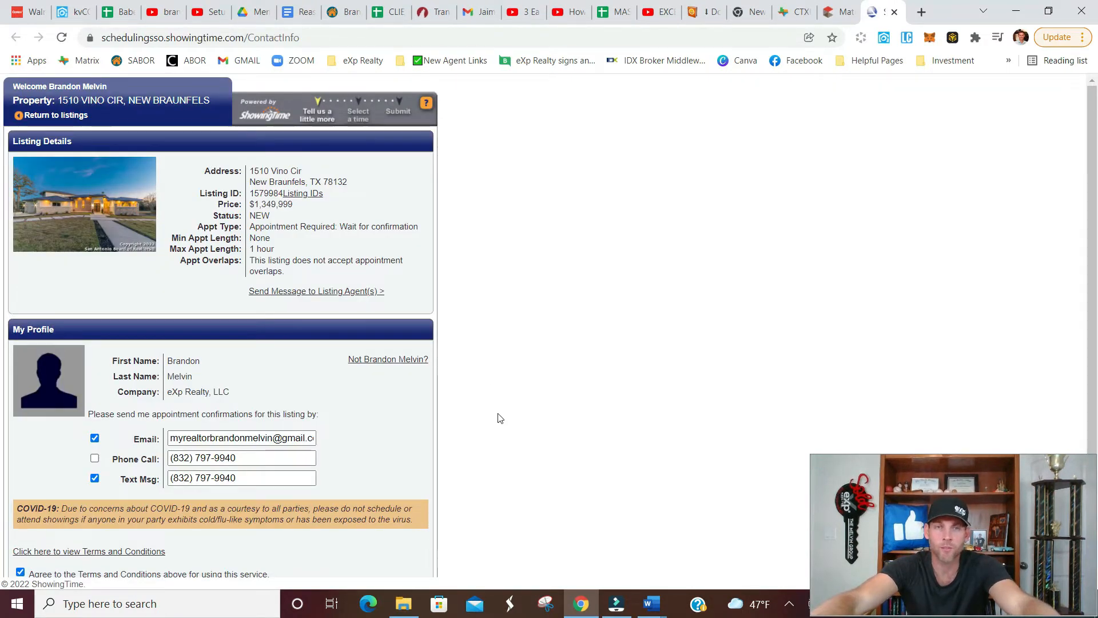
{"action": "scroll", "coordinate": [439, 385], "scroll_direction": "down", "scroll_amount": 2}
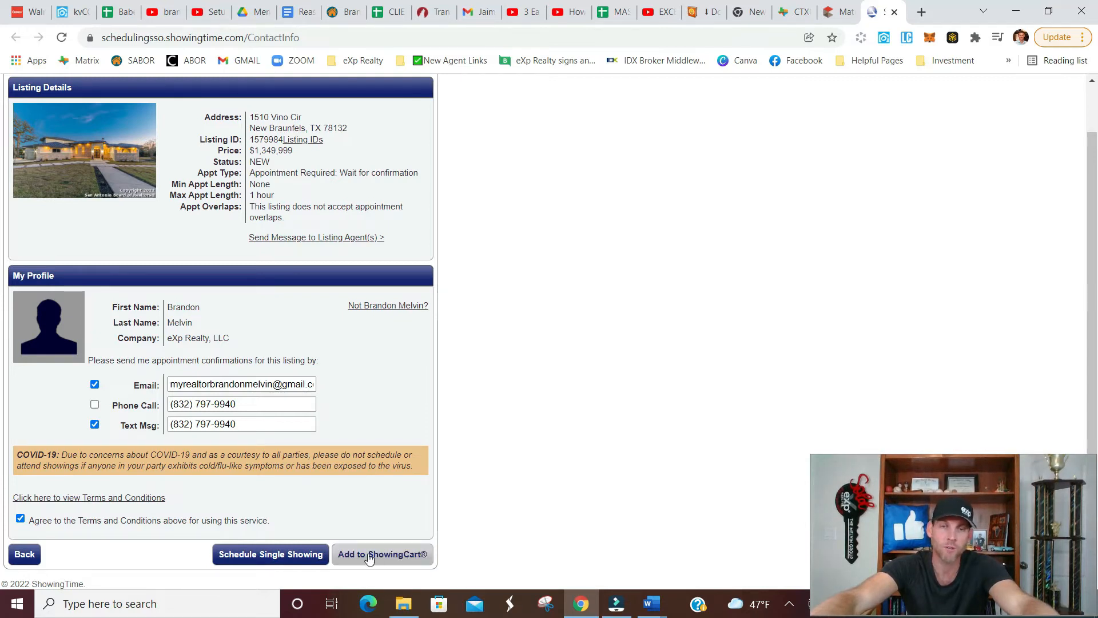
{"action": "left_click", "coordinate": [394, 555]}
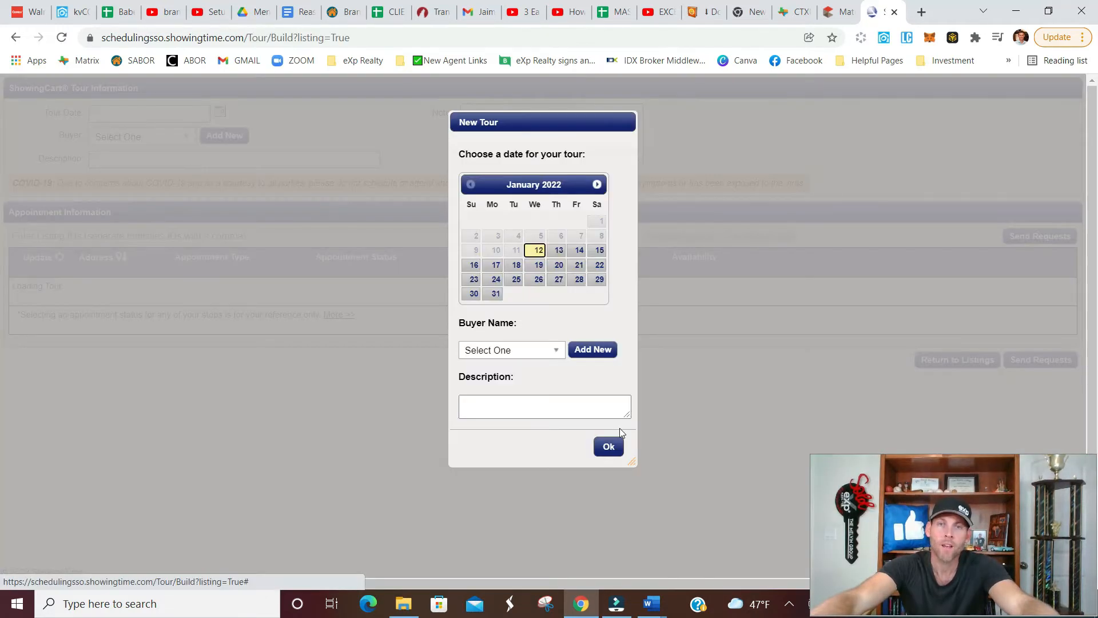
Set up the new tour for January 13, 2022 with a newly created buyer named CLIENT NAME.
{"action": "left_click", "coordinate": [558, 253]}
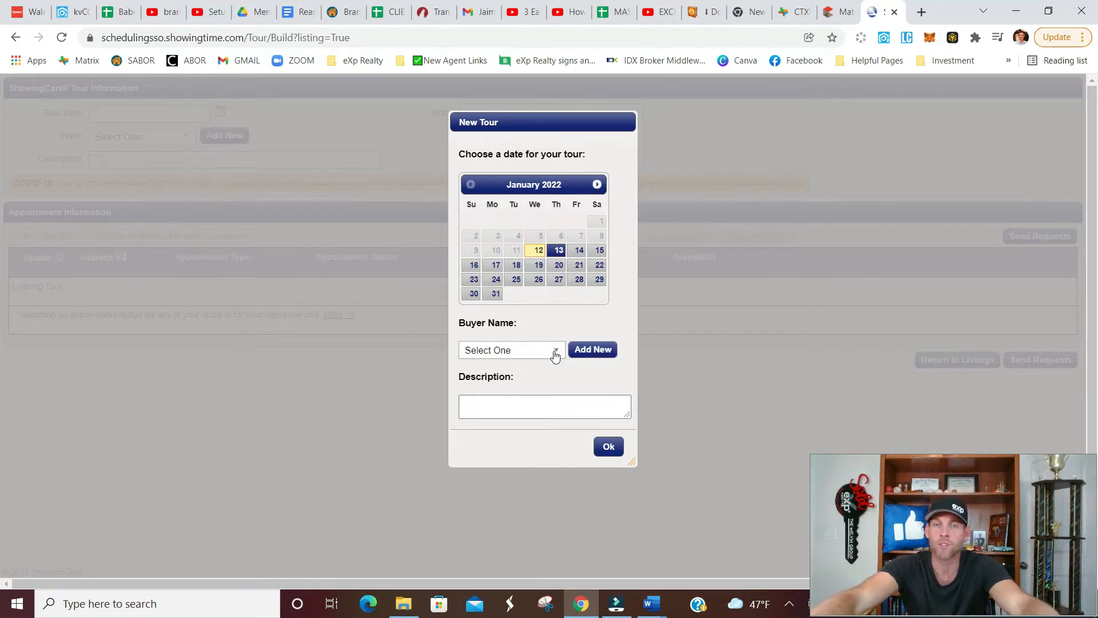
{"action": "left_click", "coordinate": [593, 349]}
{"action": "left_click", "coordinate": [526, 246]}
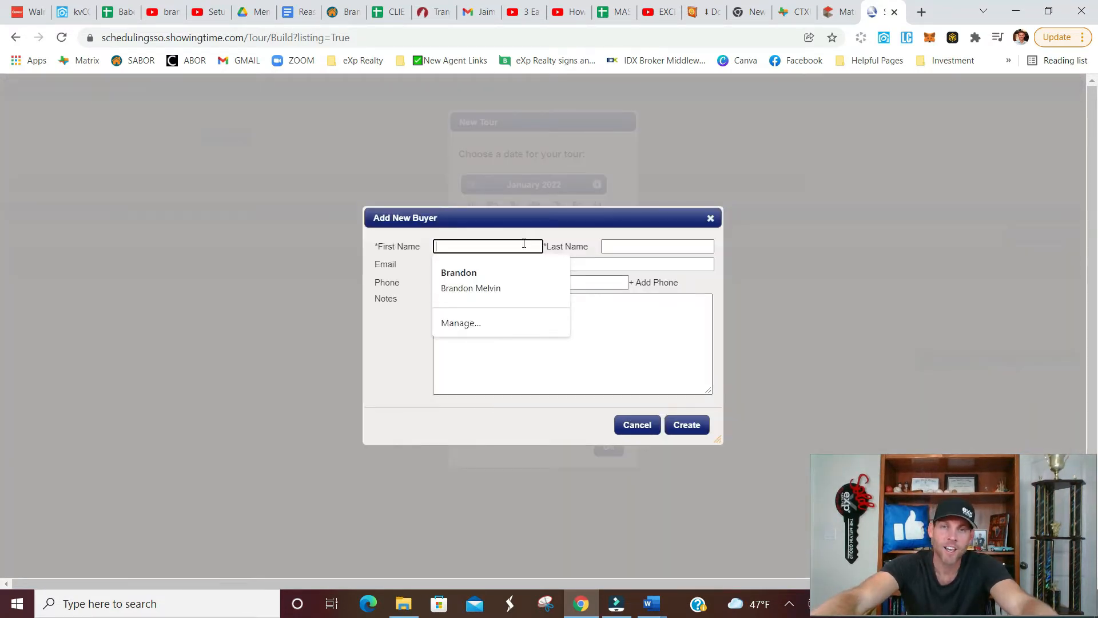
{"action": "type", "text": "CLIENT"}
{"action": "key", "text": "Tab"}
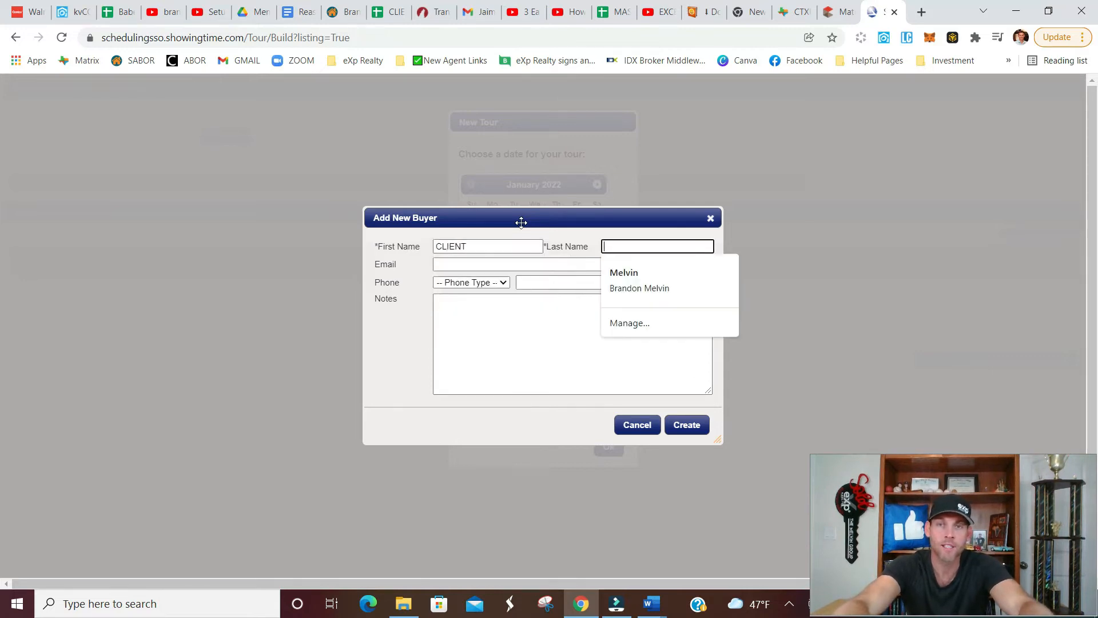
{"action": "type", "text": "NAME"}
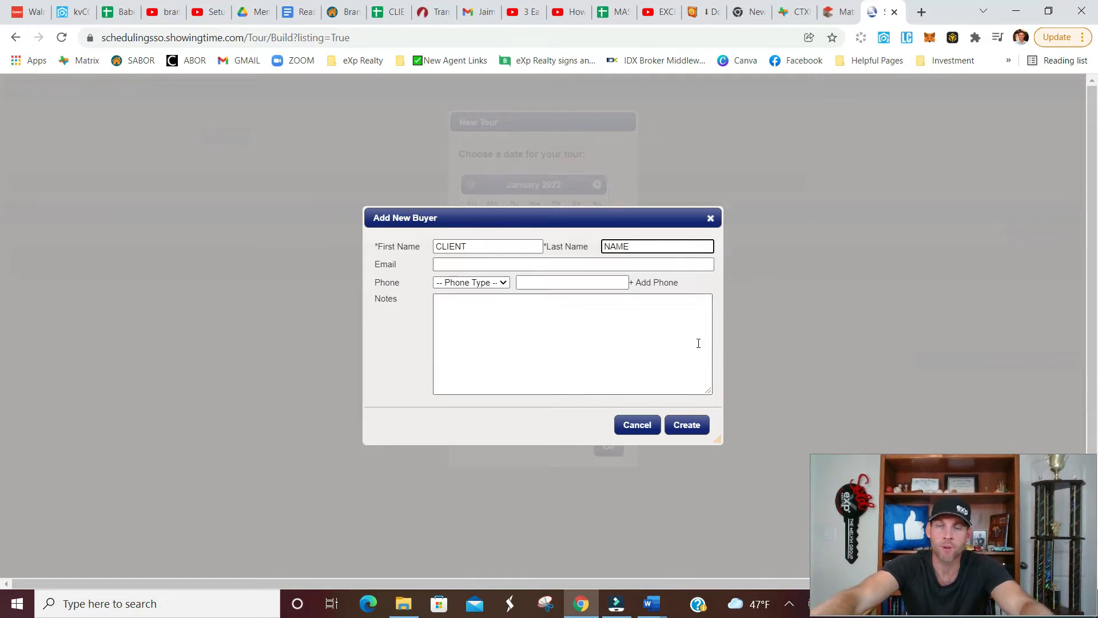
{"action": "left_click", "coordinate": [692, 426]}
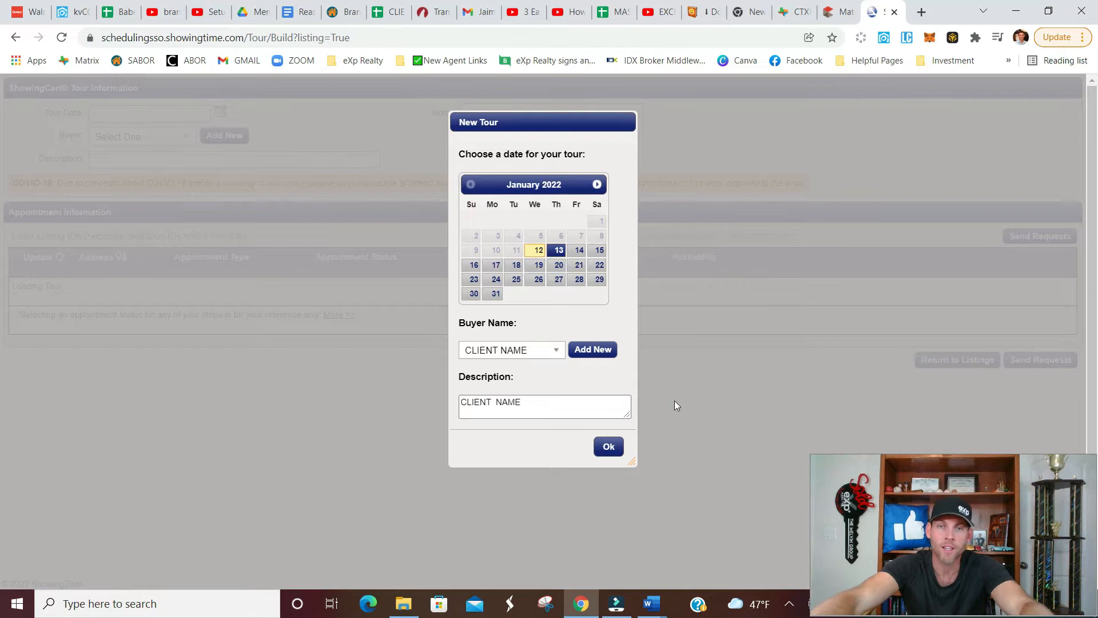
{"action": "left_click", "coordinate": [609, 448]}
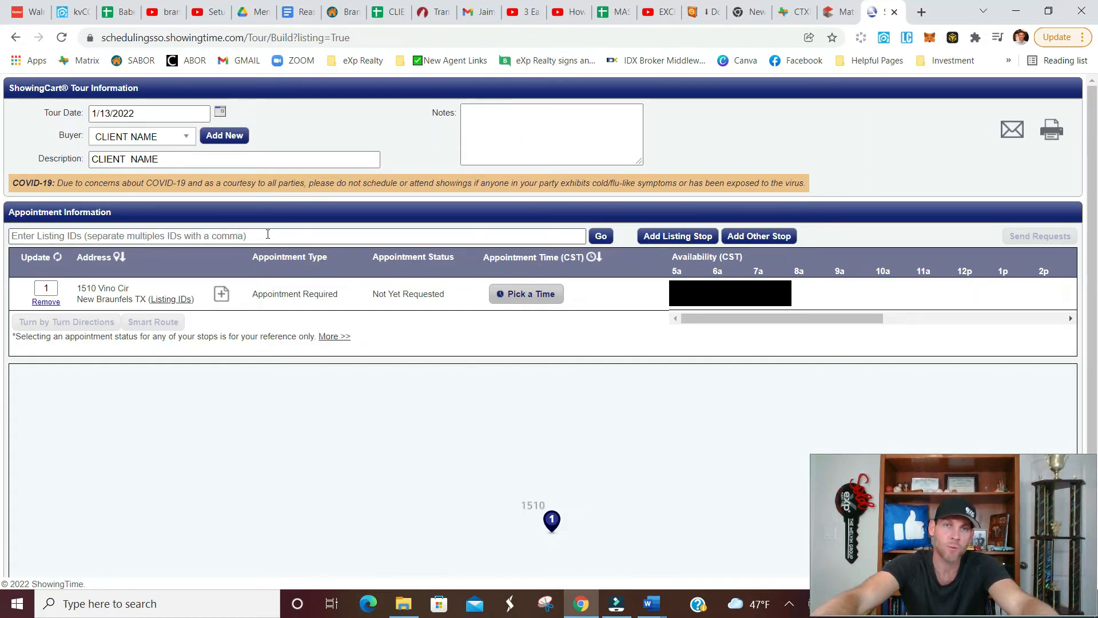
Return to the Matrix search results, open the second listing, and copy its MLS number 457894.
{"action": "left_click", "coordinate": [839, 12]}
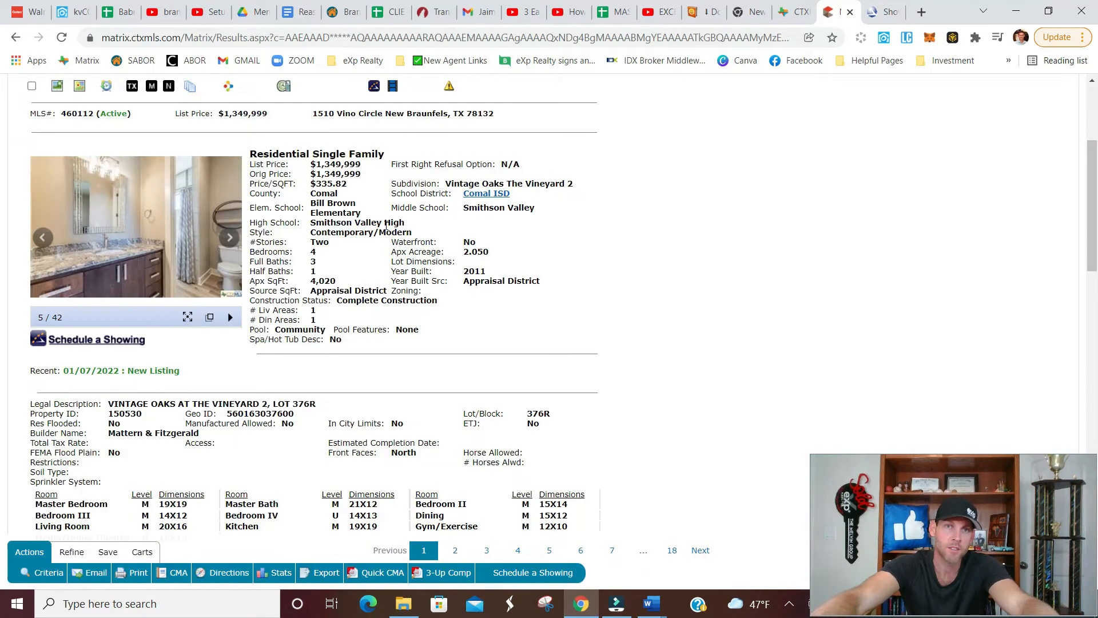
{"action": "scroll", "coordinate": [479, 231], "scroll_direction": "up", "scroll_amount": 4}
{"action": "left_click", "coordinate": [549, 202]}
{"action": "left_click", "coordinate": [538, 246]}
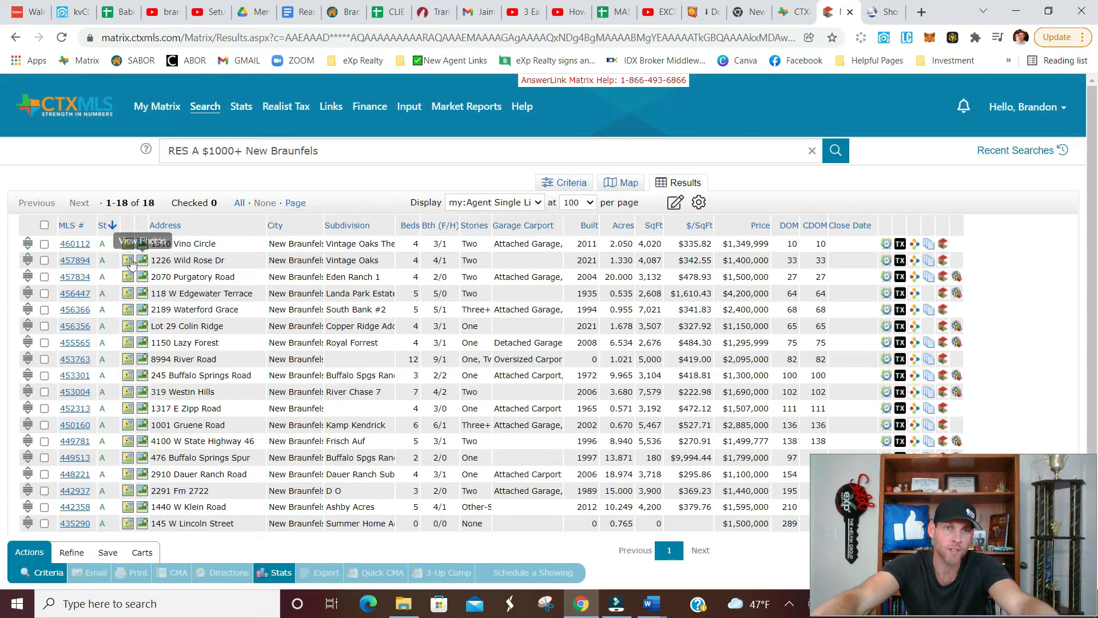
{"action": "left_click", "coordinate": [75, 261]}
{"action": "double_click", "coordinate": [84, 328]}
{"action": "right_click", "coordinate": [84, 330]}
{"action": "left_click", "coordinate": [115, 338]}
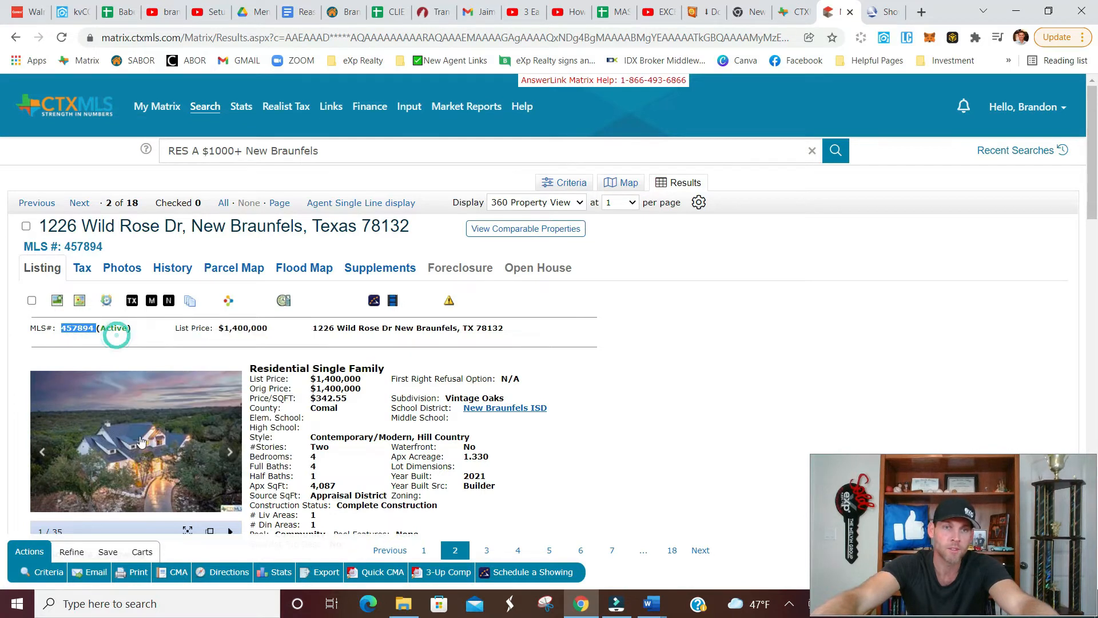
Switch to the ShowingTime tour and enter 457894 followed by a comma as a listing ID.
{"action": "left_click", "coordinate": [884, 12]}
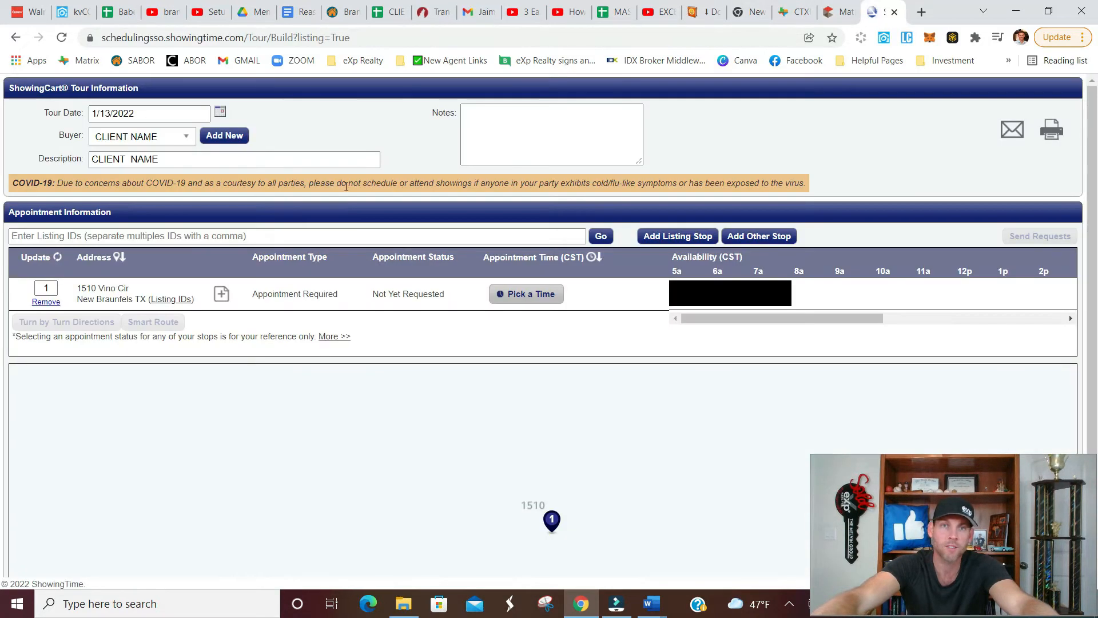
{"action": "left_click", "coordinate": [283, 238]}
{"action": "key", "text": "ctrl+v"}
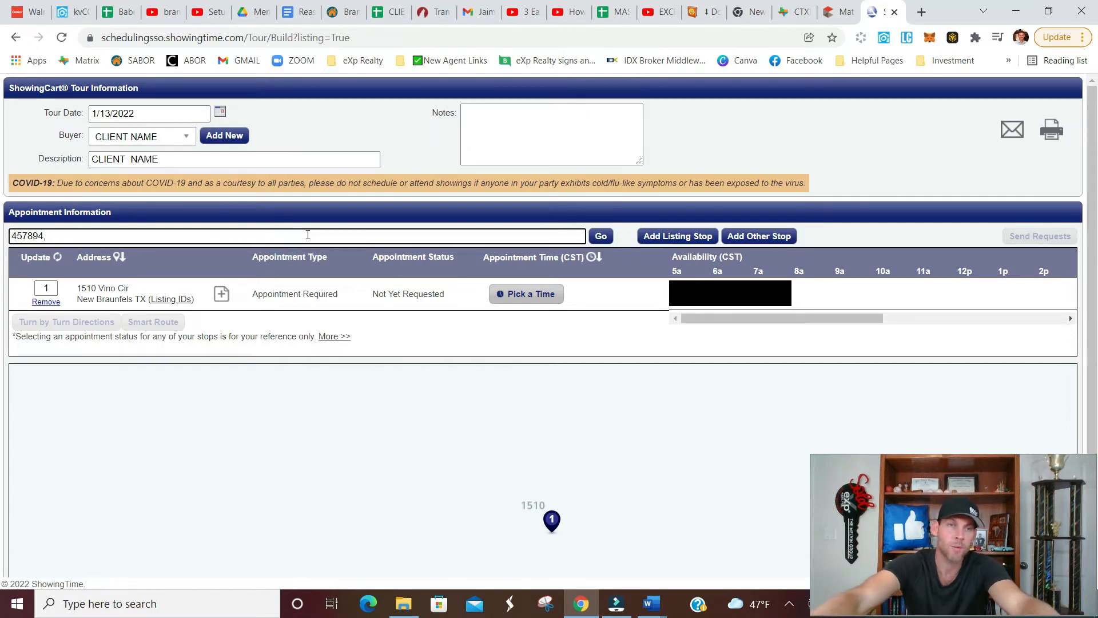
Go back to Matrix, advance to the third listing, and copy its MLS number 457834.
{"action": "left_click", "coordinate": [840, 12]}
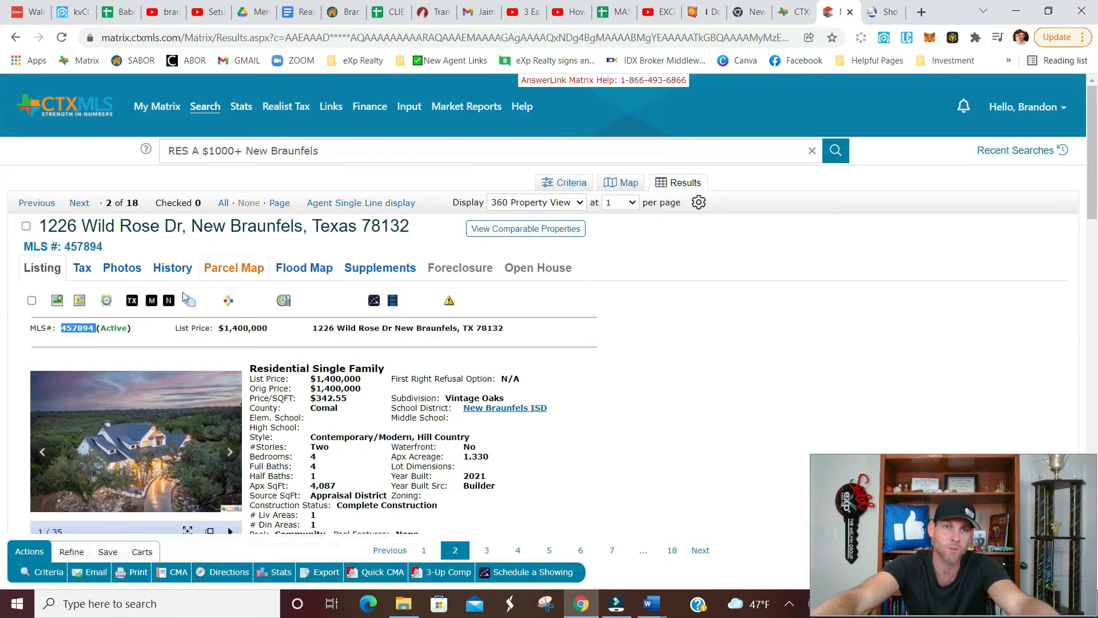
{"action": "left_click", "coordinate": [80, 203]}
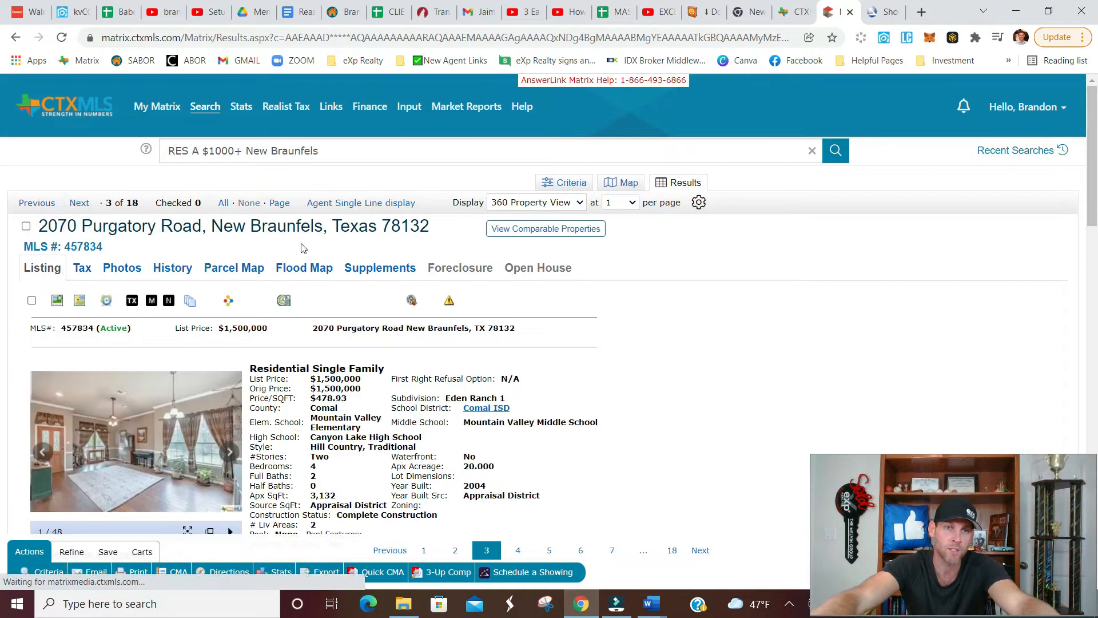
{"action": "double_click", "coordinate": [80, 328]}
{"action": "right_click", "coordinate": [84, 329]}
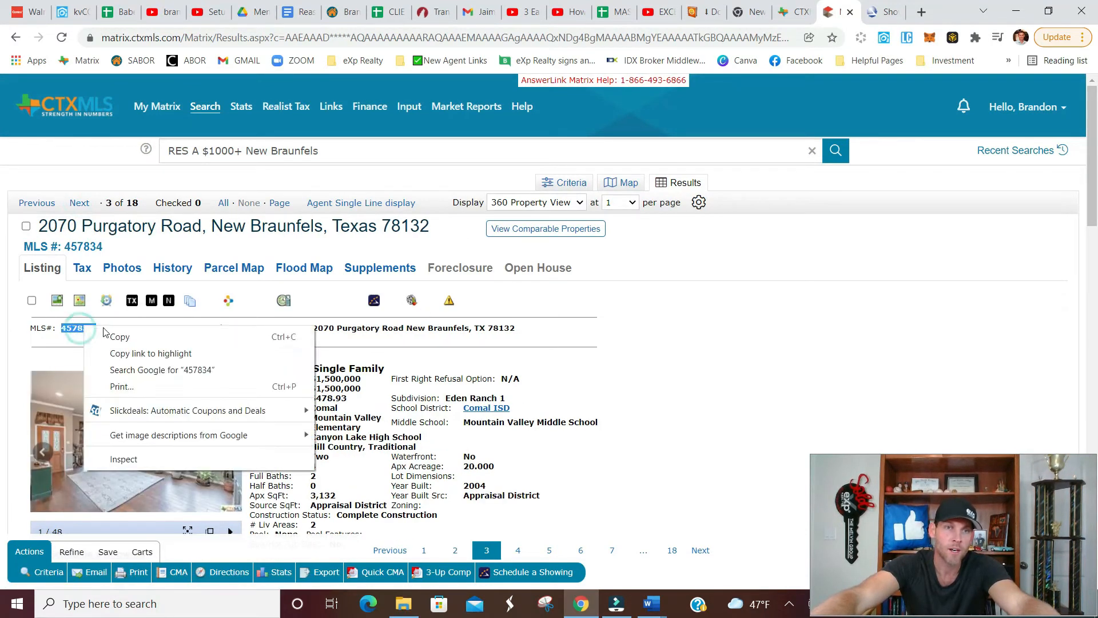
{"action": "left_click", "coordinate": [120, 338]}
Append 457834 and a comma to the listing IDs in the ShowingTime tour.
{"action": "left_click", "coordinate": [884, 12]}
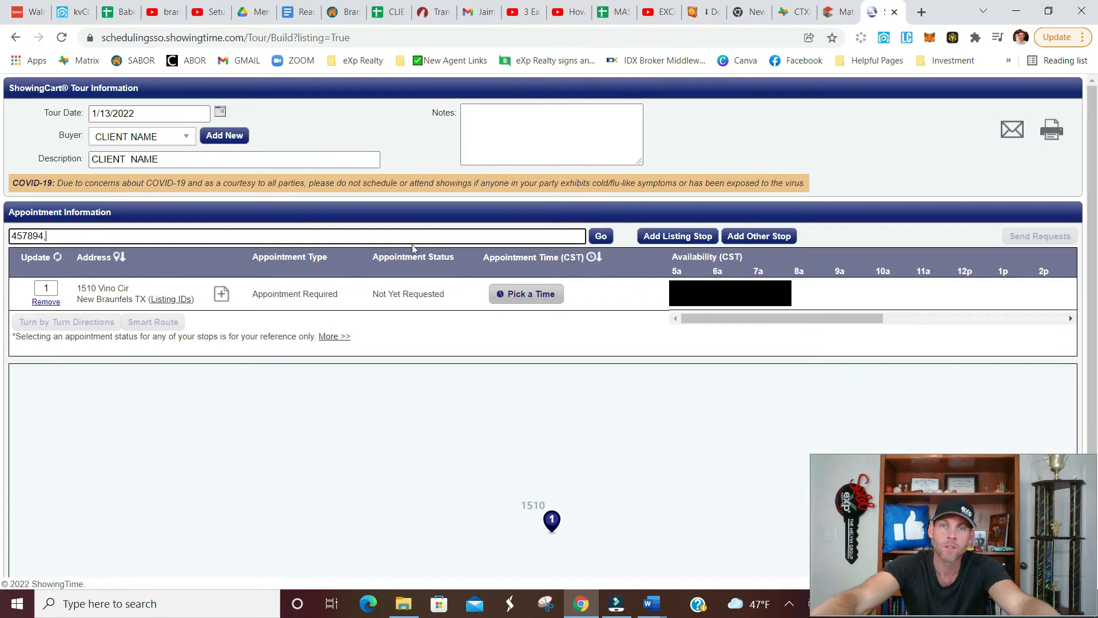
{"action": "left_click", "coordinate": [361, 240]}
{"action": "key", "text": "ctrl+v"}
{"action": "type", "text": ","}
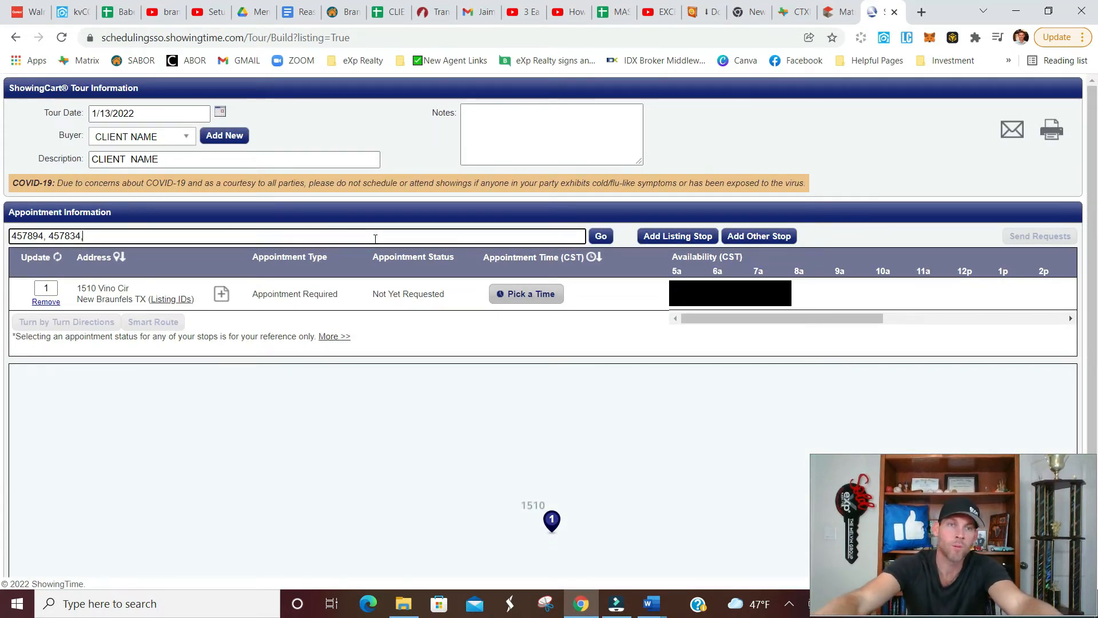
Return to the Matrix results, advance to the fourth listing, and copy its MLS number 456447.
{"action": "left_click", "coordinate": [827, 11]}
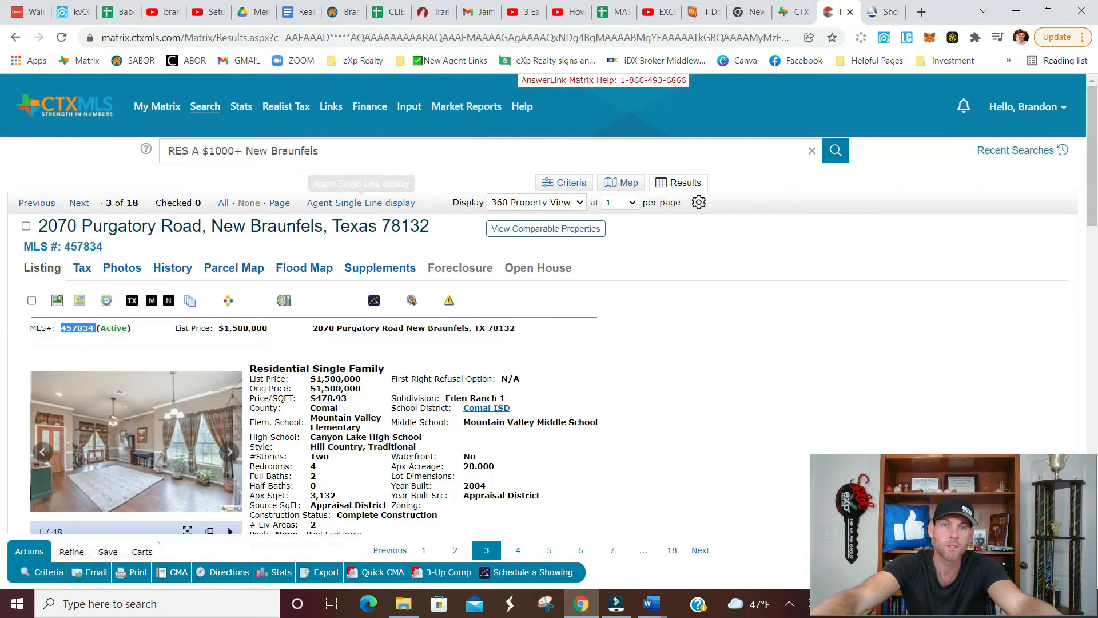
{"action": "left_click", "coordinate": [79, 203]}
{"action": "double_click", "coordinate": [77, 327]}
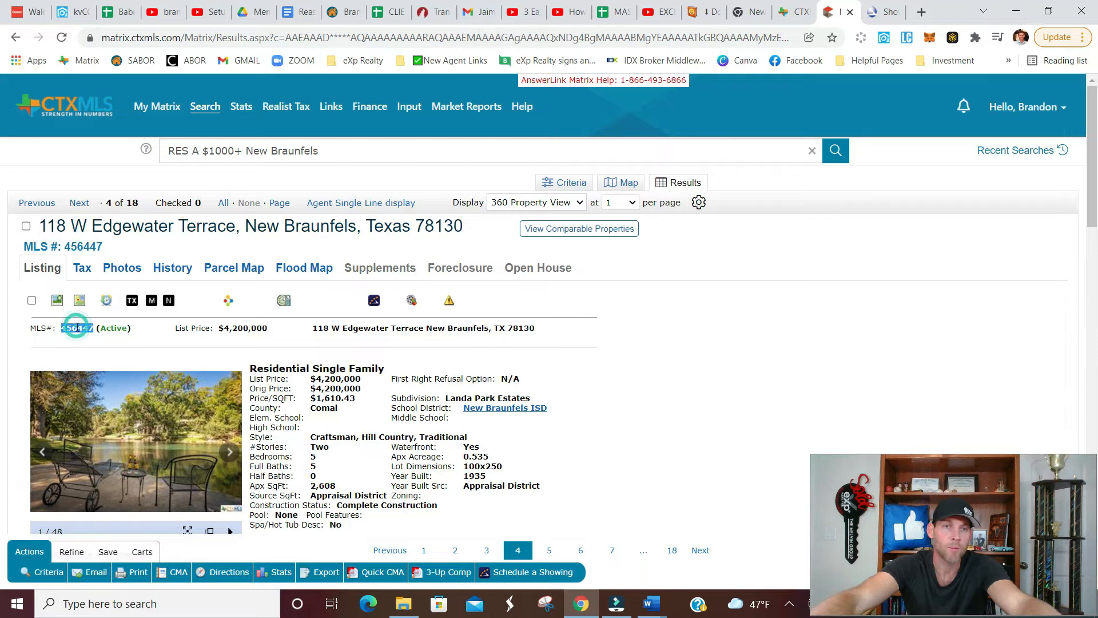
{"action": "right_click", "coordinate": [77, 332]}
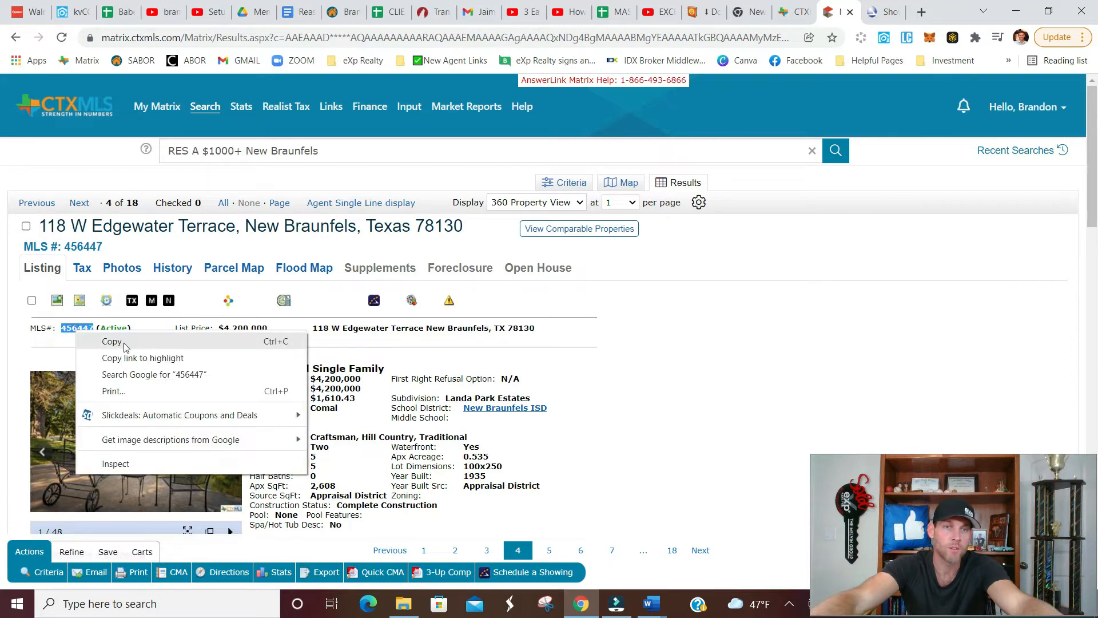
{"action": "left_click", "coordinate": [112, 342]}
Append 456447 to the listing IDs in the ShowingTime tour and add the entered listings as stops.
{"action": "left_click", "coordinate": [881, 11]}
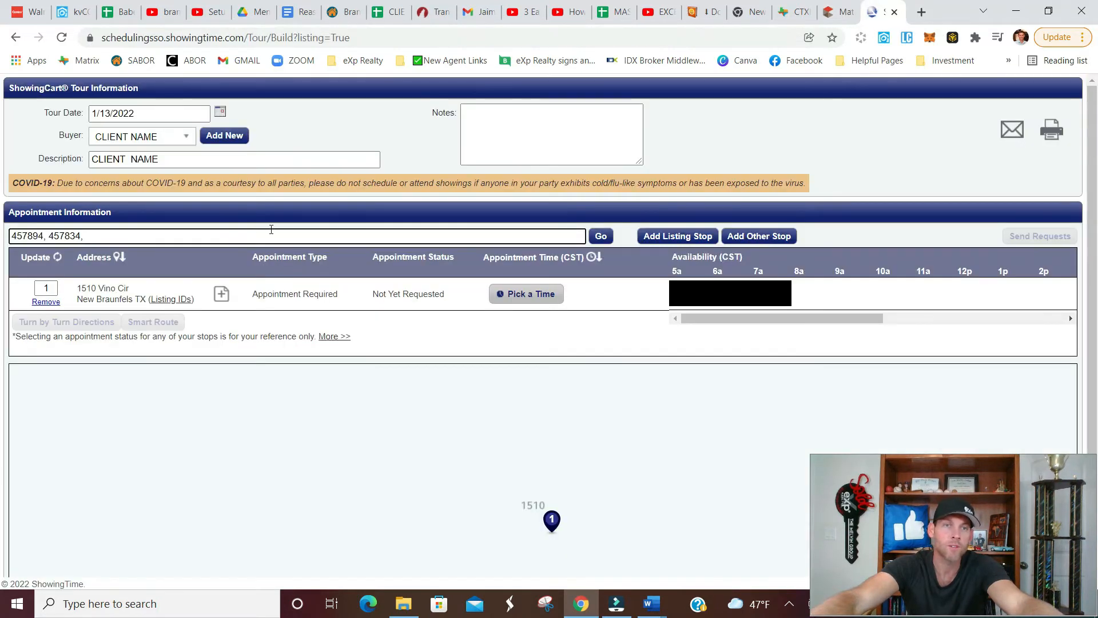
{"action": "key", "text": "ctrl+v"}
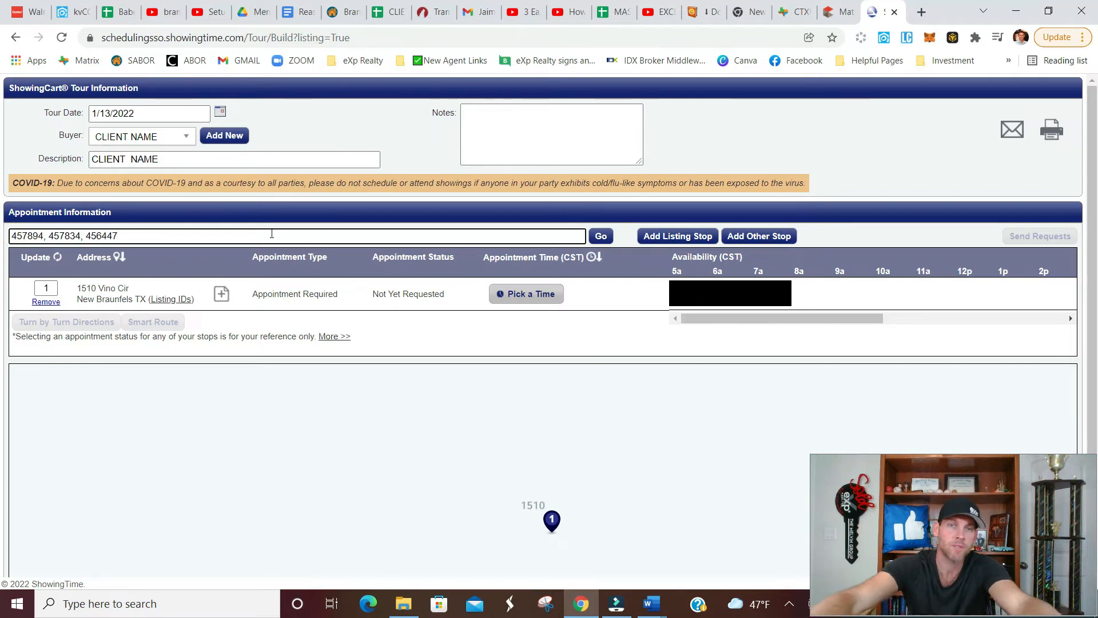
{"action": "left_click", "coordinate": [601, 237]}
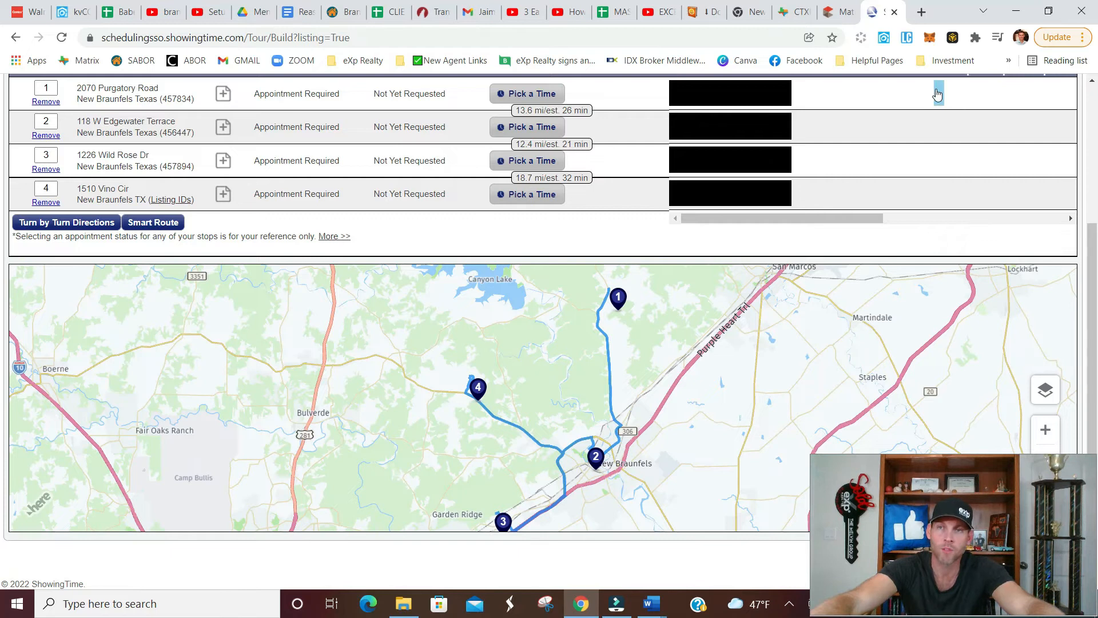
Reorder the tour by moving the fourth stop up to third place, ahead of listing 457894.
{"action": "mouse_move", "coordinate": [834, 215]}
{"action": "left_mouse_down"}
{"action": "mouse_move", "coordinate": [942, 210]}
{"action": "mouse_move", "coordinate": [828, 225]}
{"action": "left_mouse_up"}
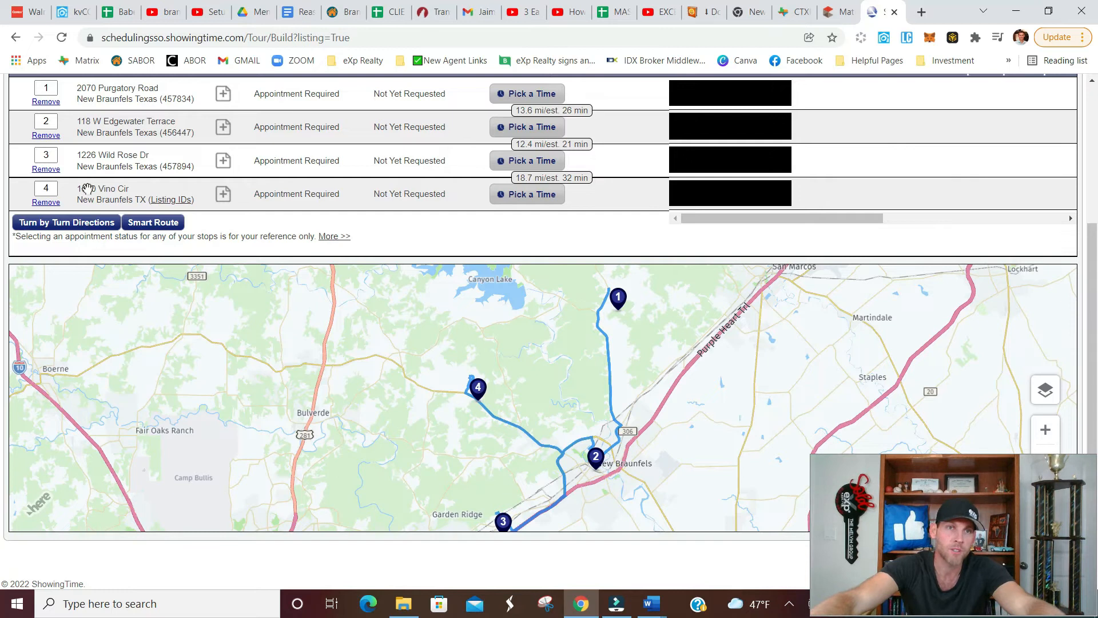
{"action": "left_click_drag", "start_coordinate": [91, 194], "coordinate": [89, 164]}
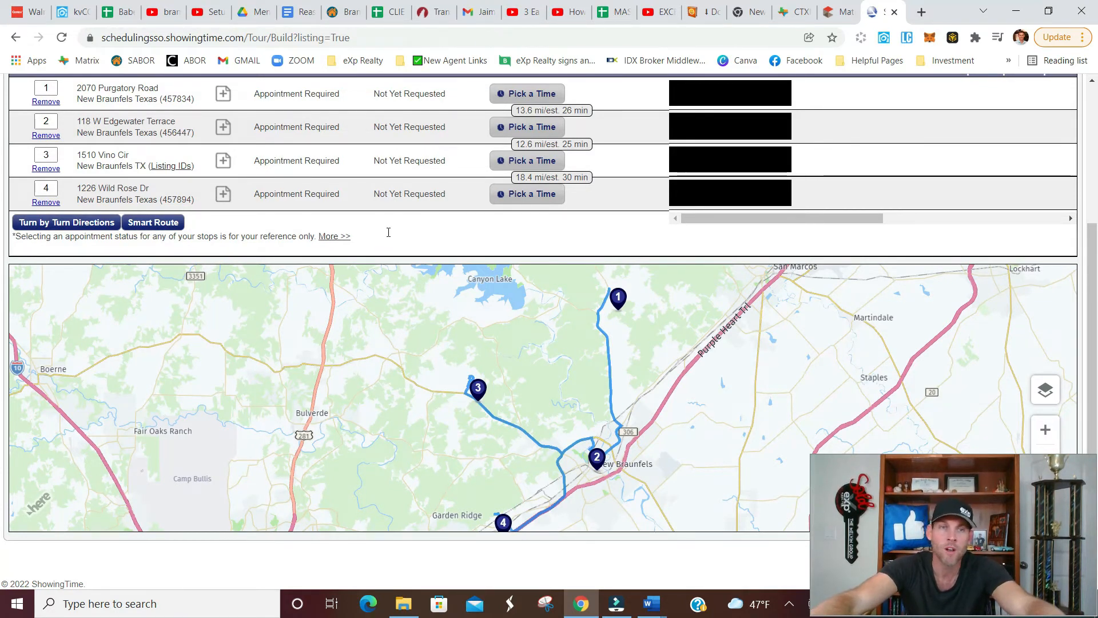
Schedule a showing for the first stop, listing 457834, from 9:00 AM to 9:30 AM and save it.
{"action": "left_click_drag", "start_coordinate": [787, 218], "coordinate": [819, 208]}
{"action": "scroll", "coordinate": [819, 208], "scroll_direction": "up", "scroll_amount": 3}
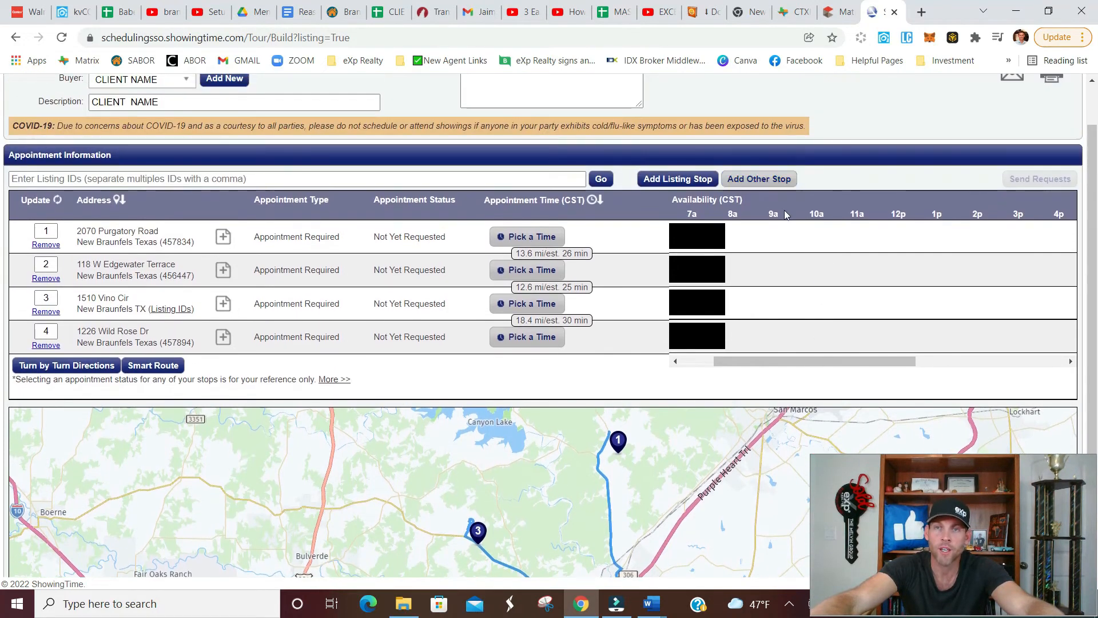
{"action": "left_click", "coordinate": [771, 240]}
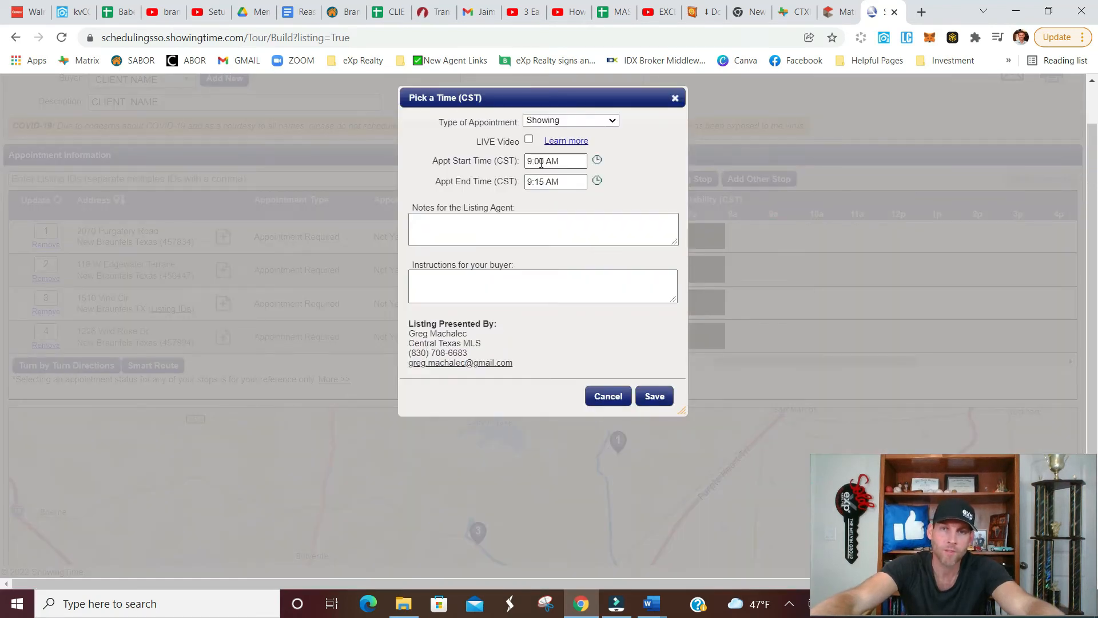
{"action": "left_click", "coordinate": [596, 181]}
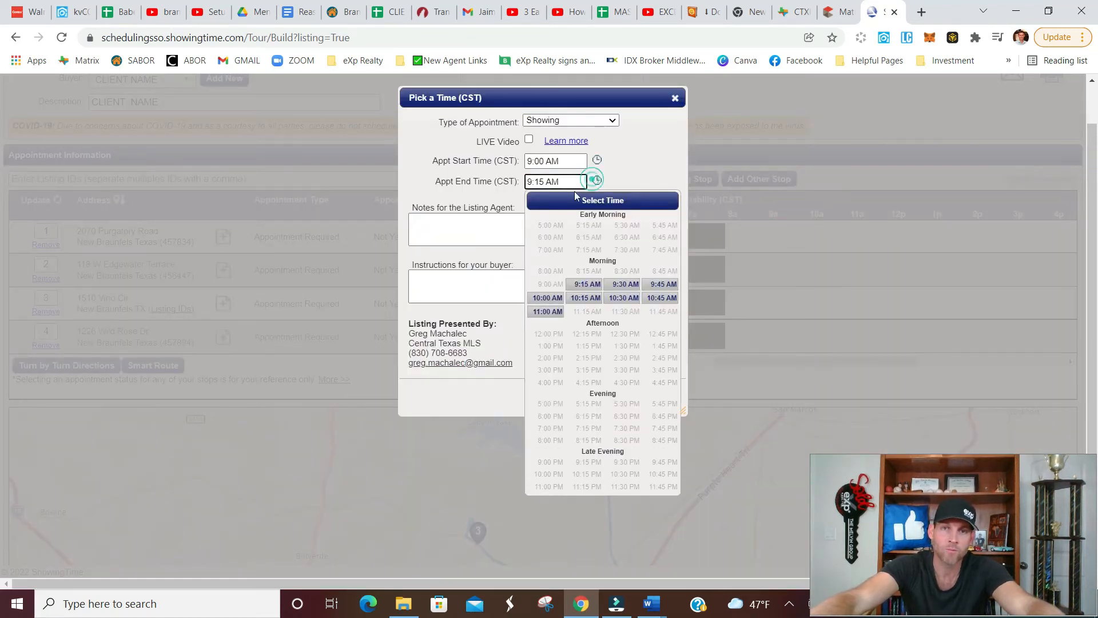
{"action": "left_click", "coordinate": [626, 286]}
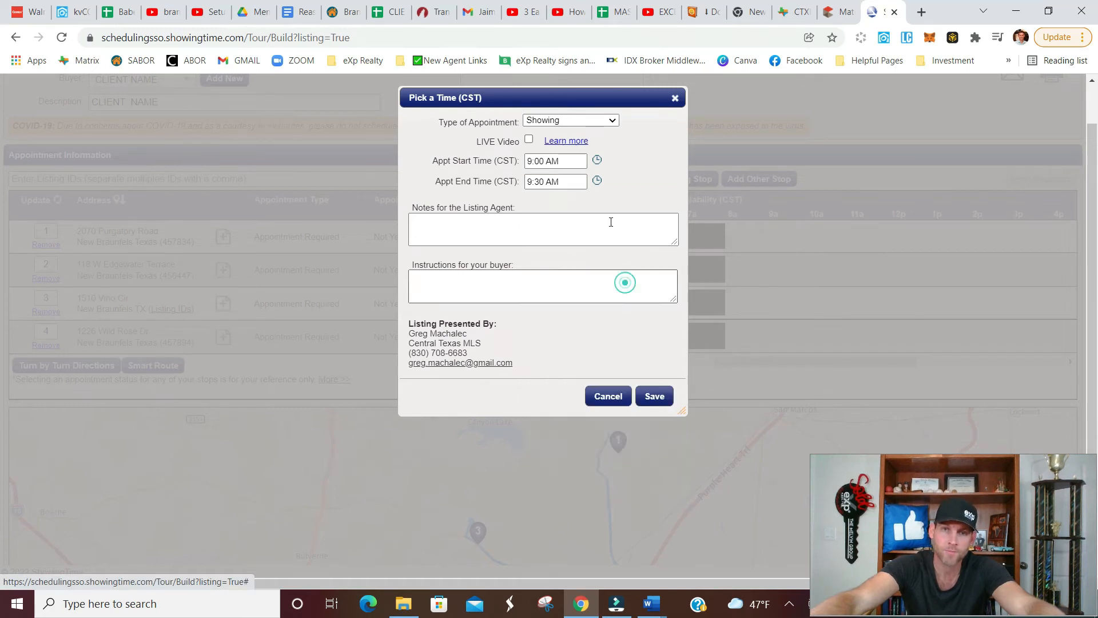
{"action": "left_click", "coordinate": [656, 396]}
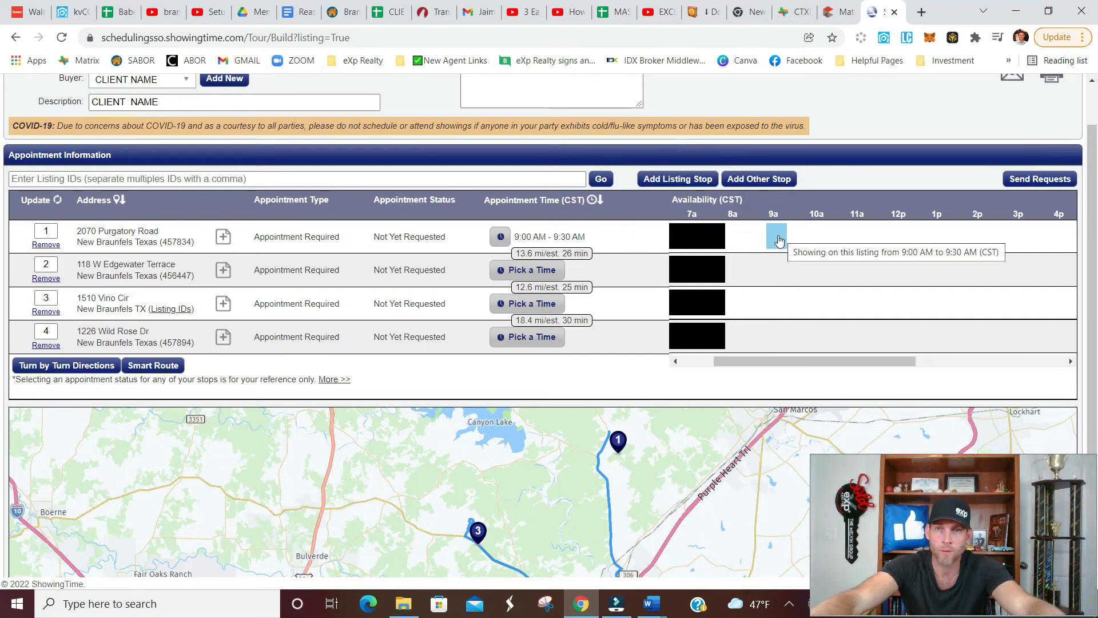
Schedule a showing for the second stop, listing 456447, from 10:00 AM to 10:30 AM and save it.
{"action": "left_click", "coordinate": [811, 266]}
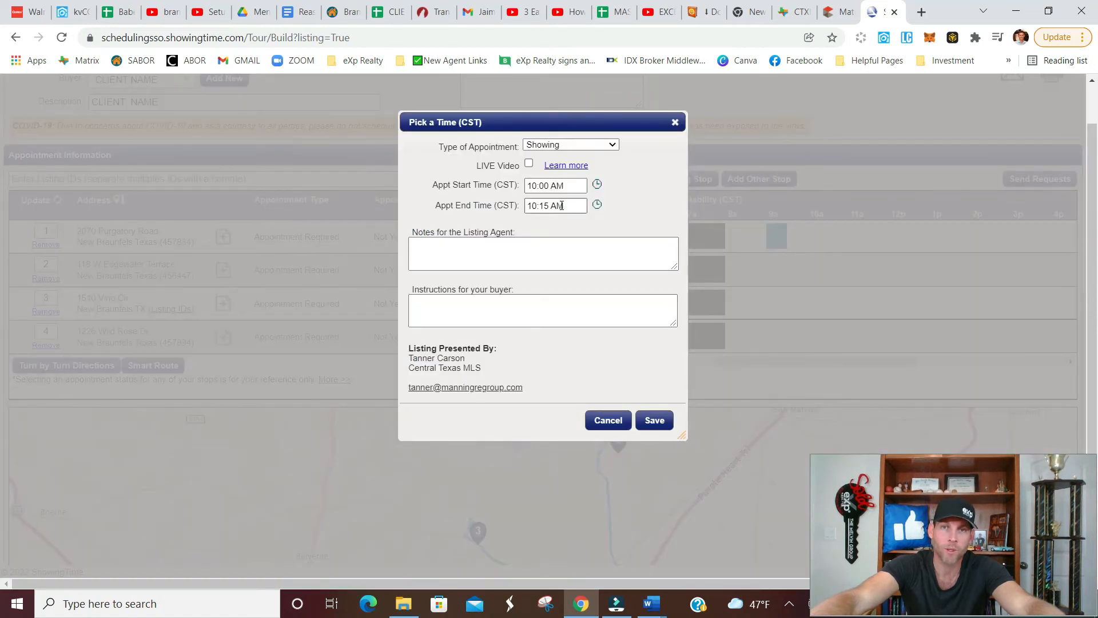
{"action": "left_click", "coordinate": [597, 204]}
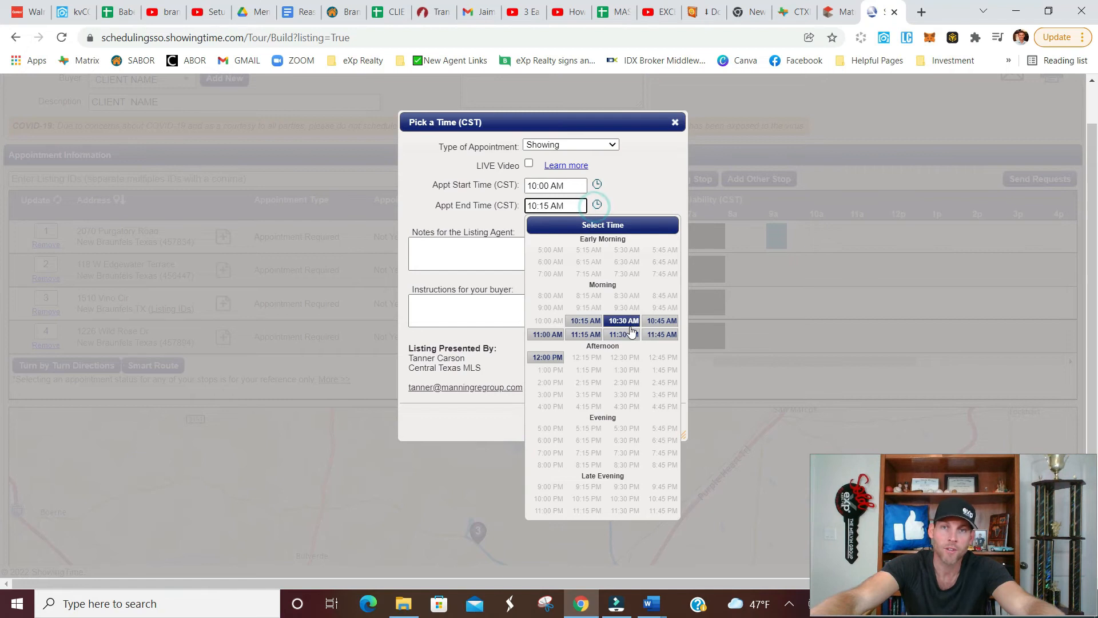
{"action": "left_click", "coordinate": [623, 320]}
{"action": "left_click", "coordinate": [654, 420]}
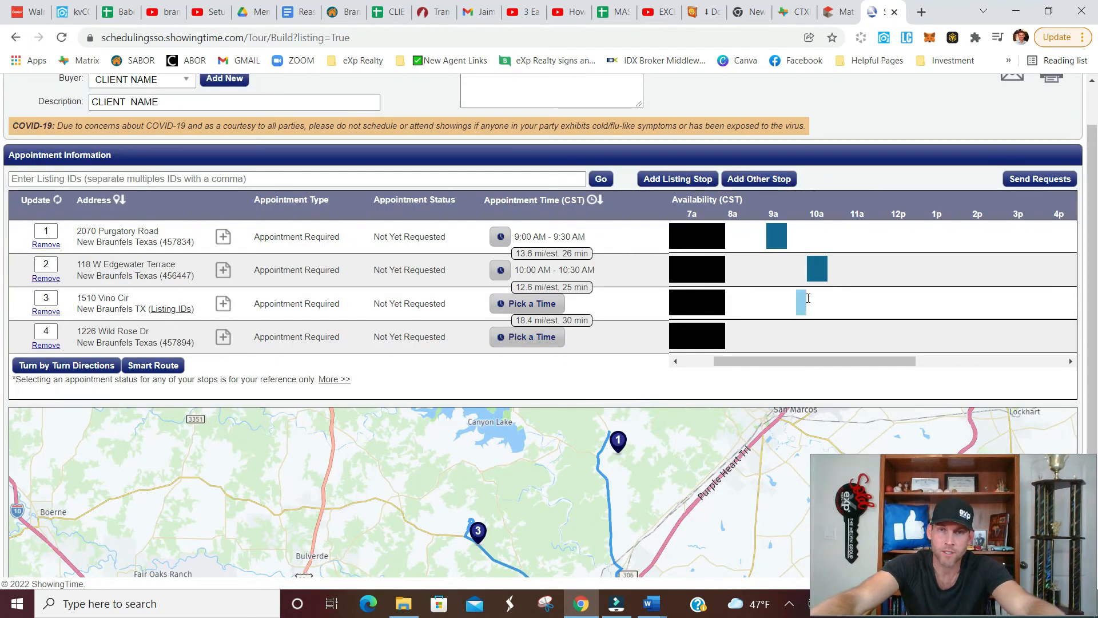
Schedule a showing for the third stop from 11:00 AM to 11:30 AM and save it.
{"action": "left_click", "coordinate": [852, 301]}
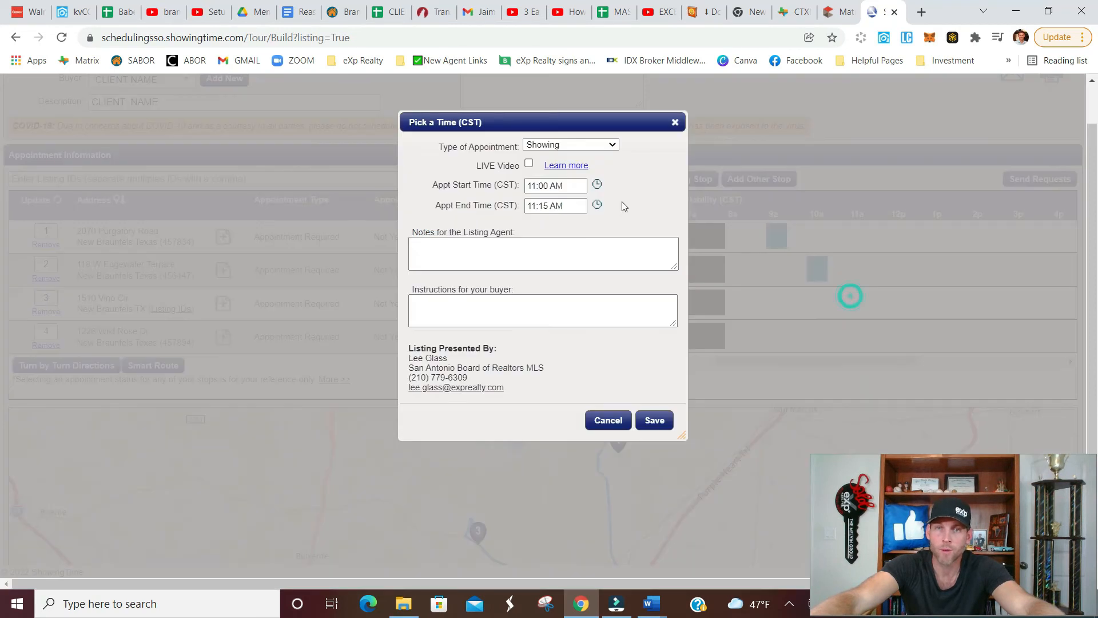
{"action": "left_click", "coordinate": [597, 204]}
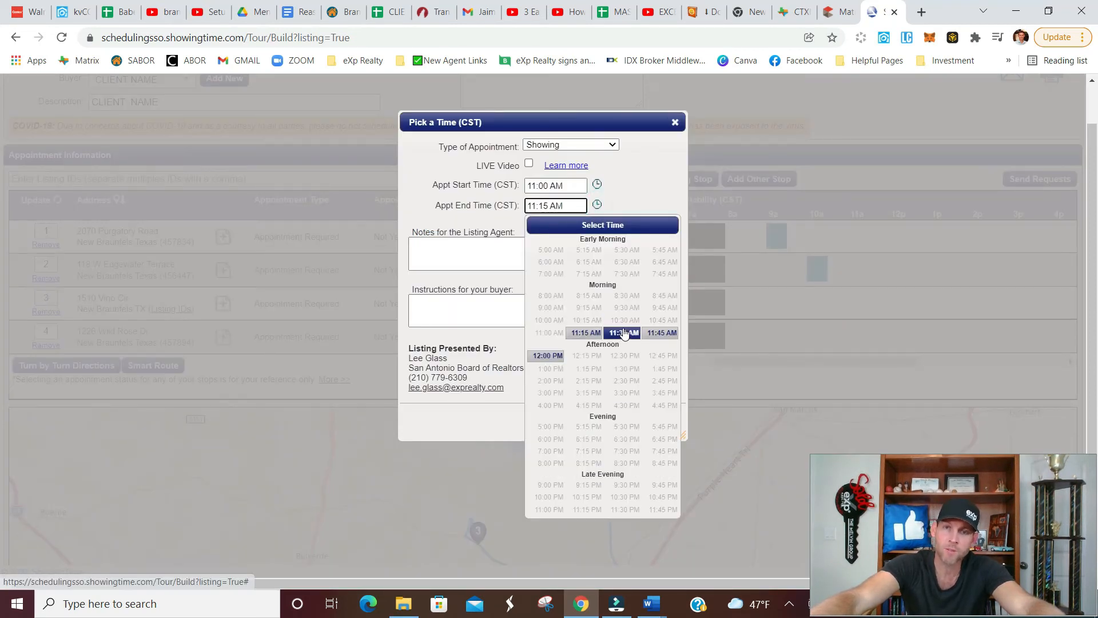
{"action": "left_click", "coordinate": [623, 333]}
{"action": "left_click", "coordinate": [660, 420]}
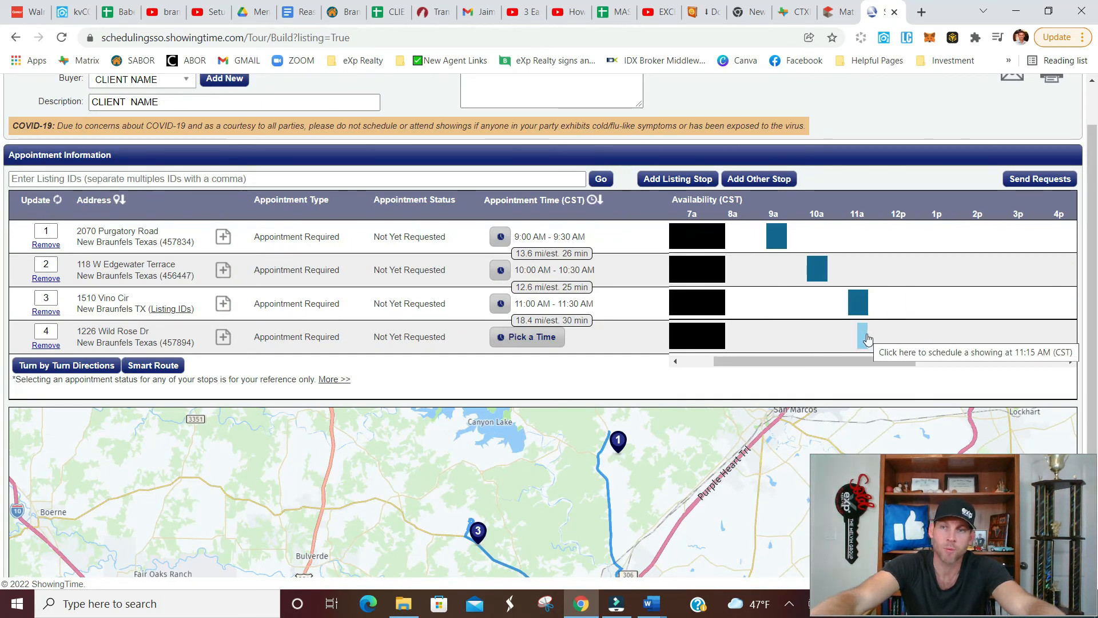
Schedule a showing for the fourth stop, listing 457894, from 11:00 AM to 11:30 AM and save it.
{"action": "left_click", "coordinate": [858, 336]}
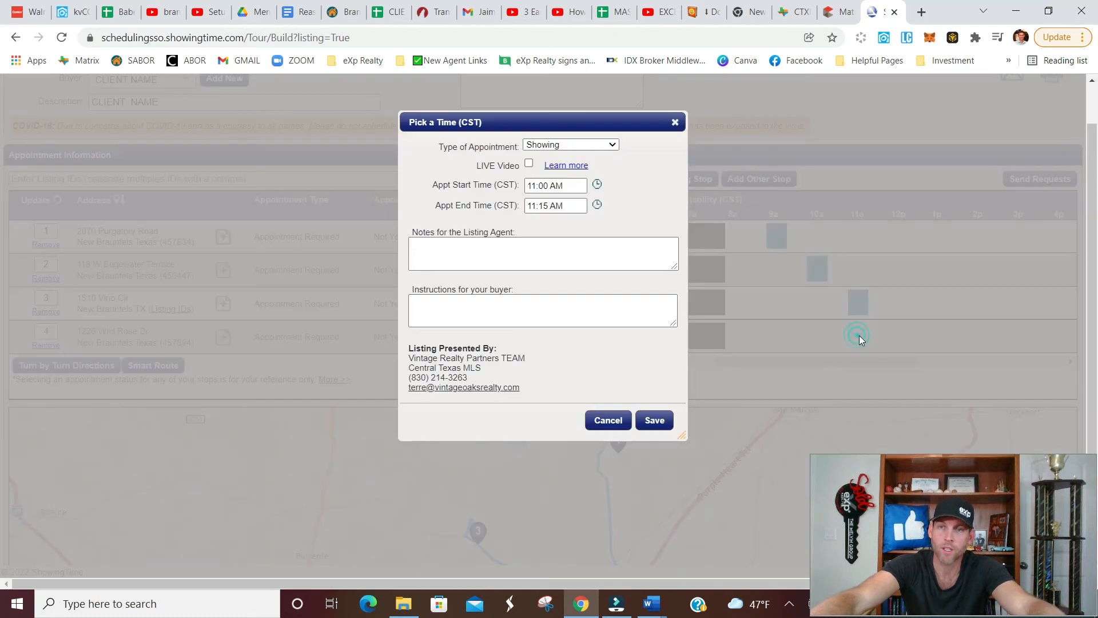
{"action": "left_click", "coordinate": [597, 205]}
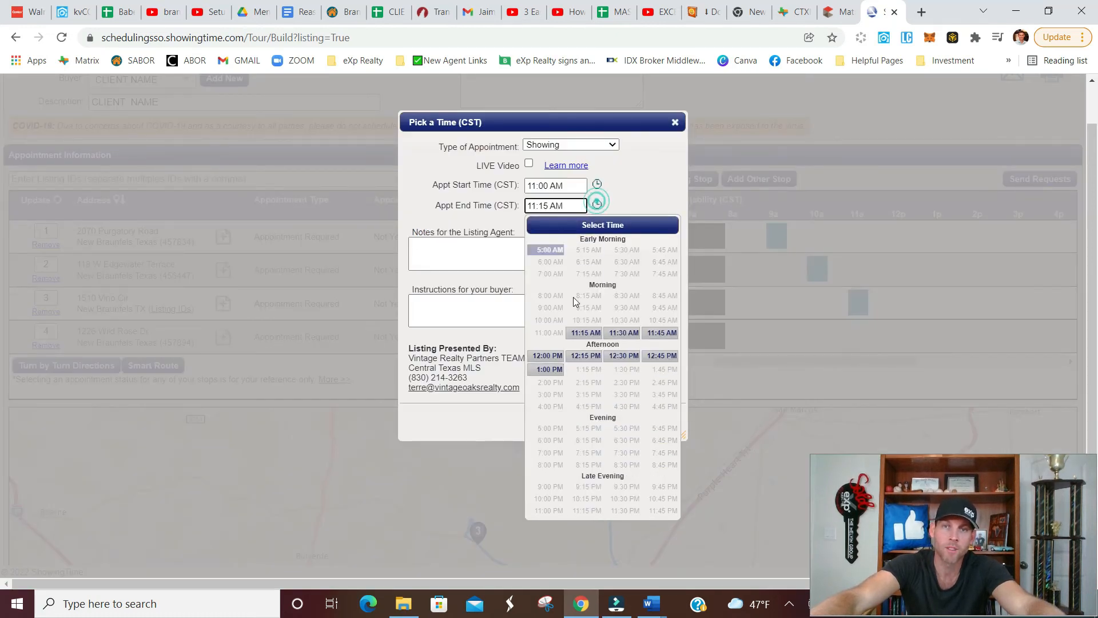
{"action": "left_click", "coordinate": [629, 331]}
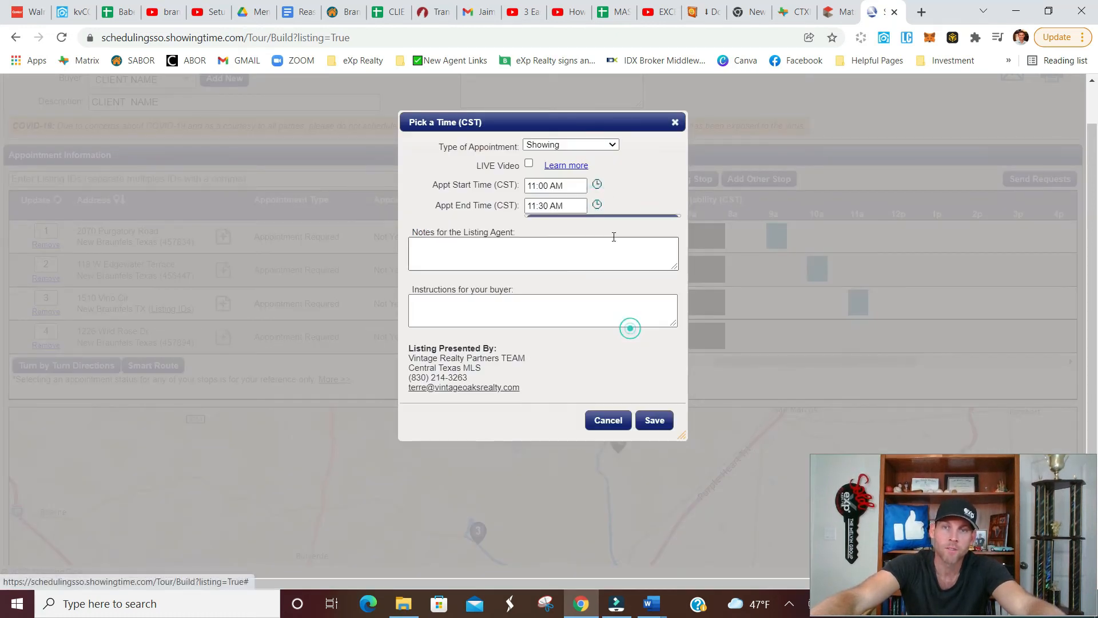
{"action": "left_click", "coordinate": [655, 421]}
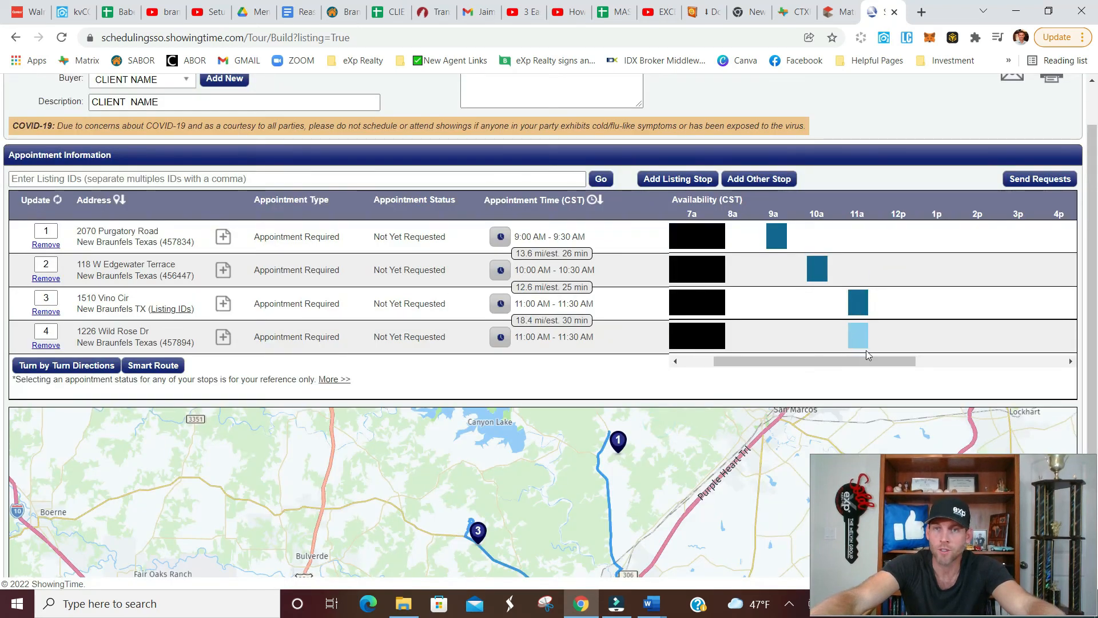
Send the showing requests for the scheduled tour stops.
{"action": "left_click", "coordinate": [1024, 182]}
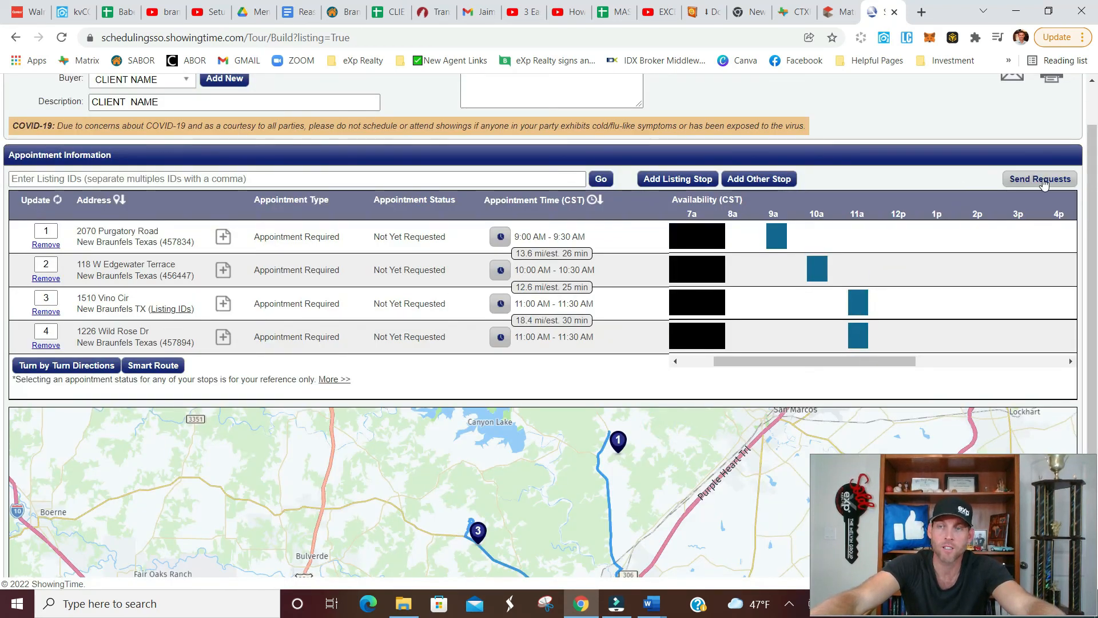